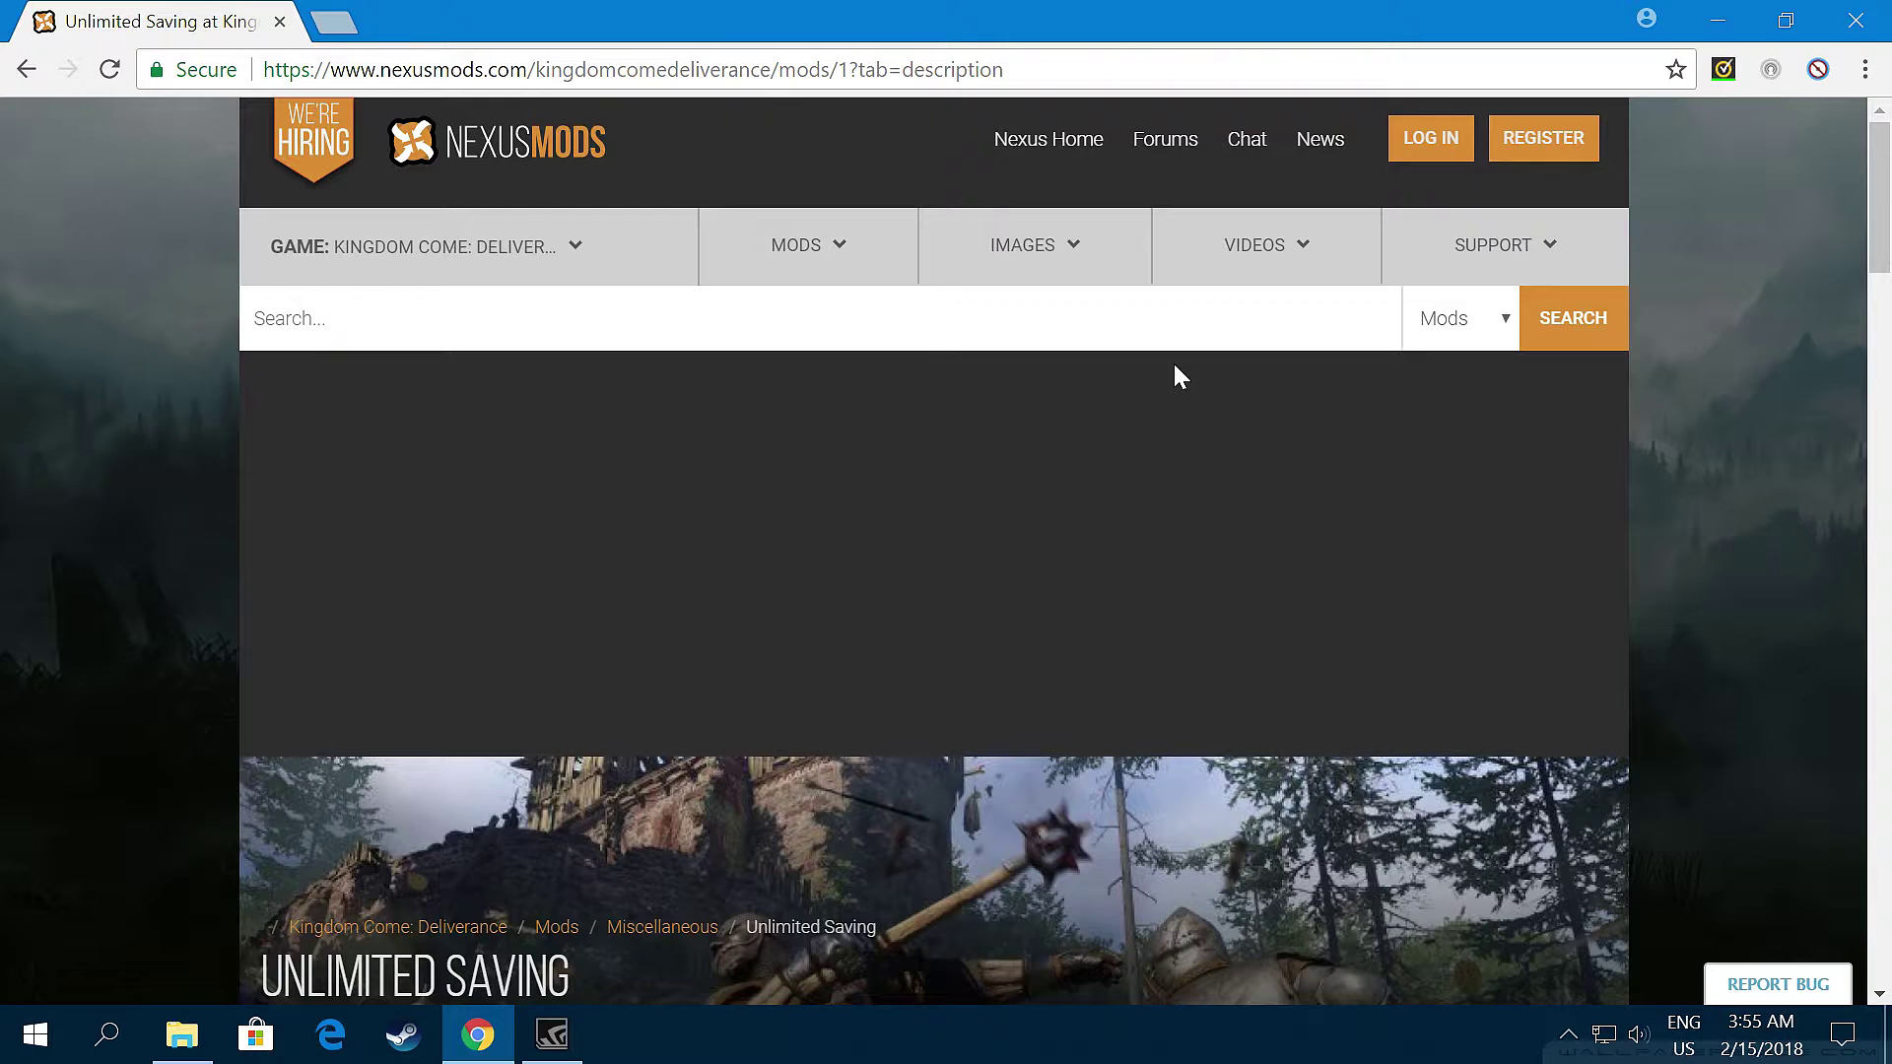
Scroll down the Unlimited Saving mod page to its title and description.
scroll(888, 480, "down", 7)
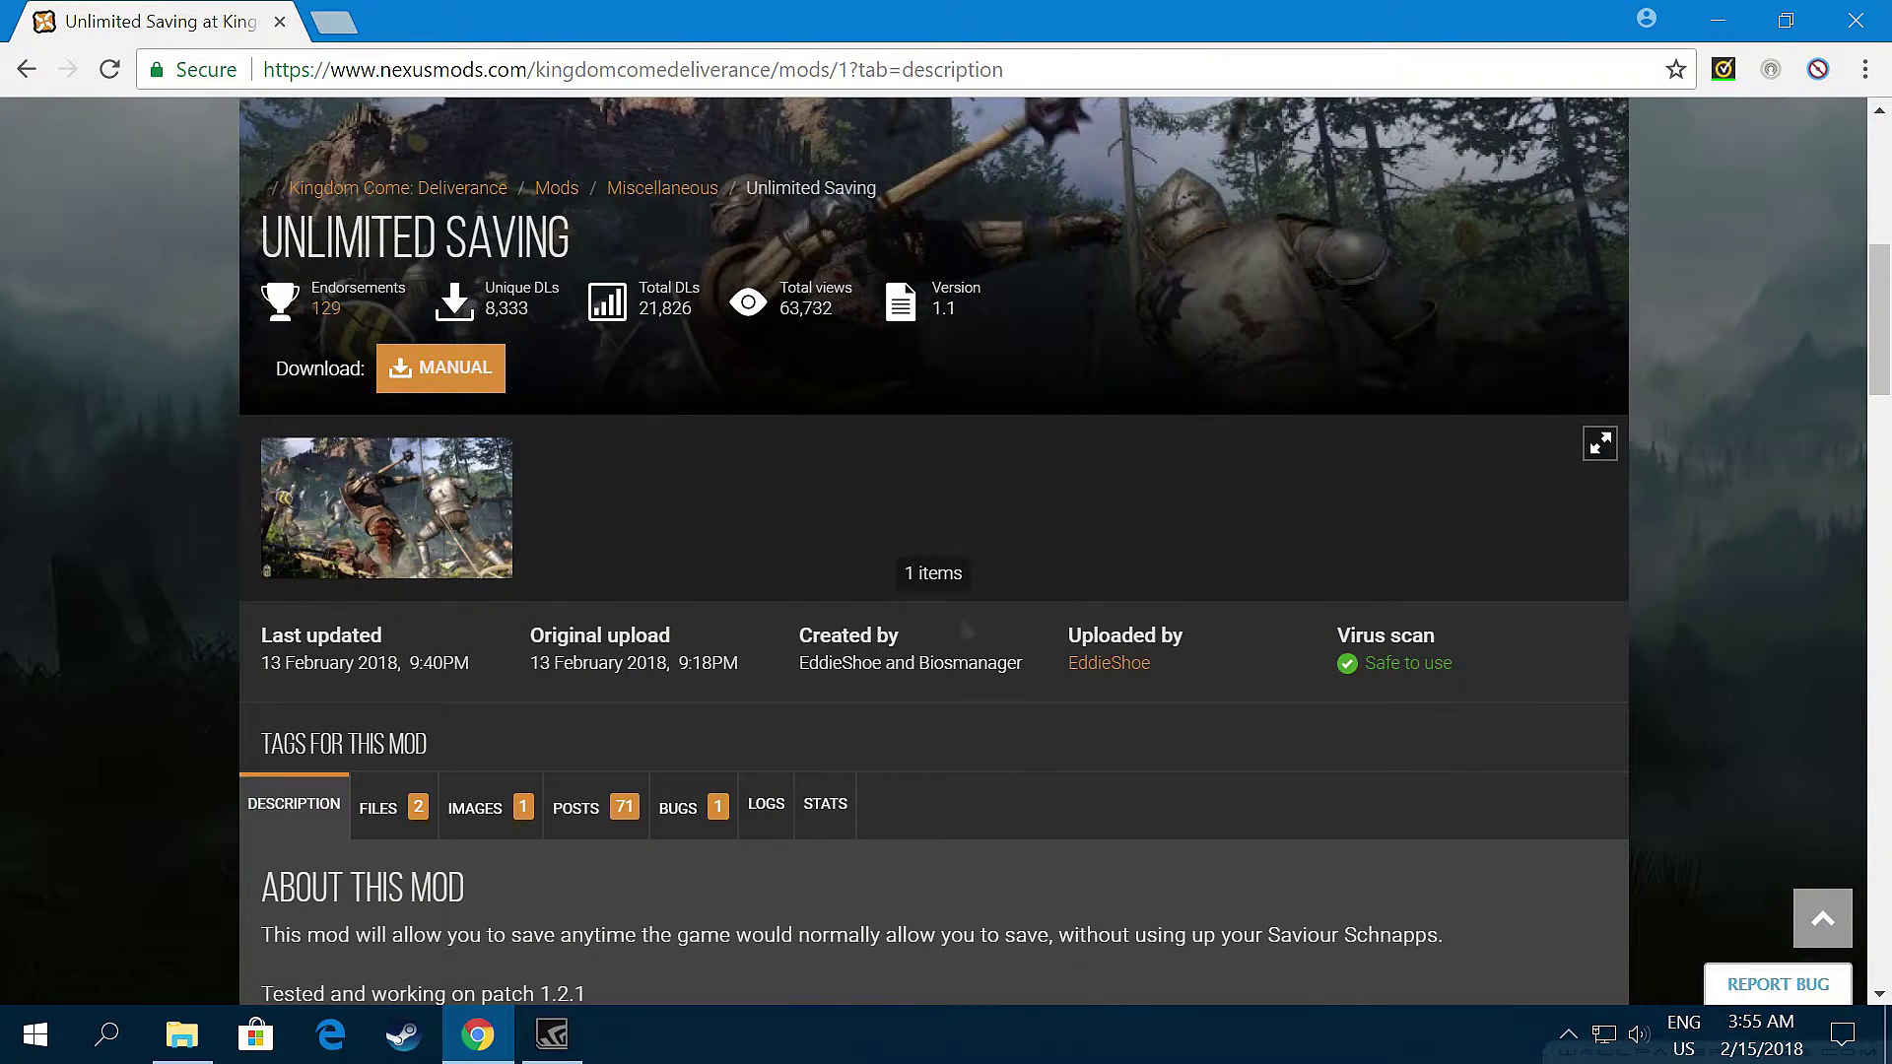
Show the mod's Files list and locate the No Schnapps Version.
scroll(624, 442, "down", 3)
left_click(414, 510)
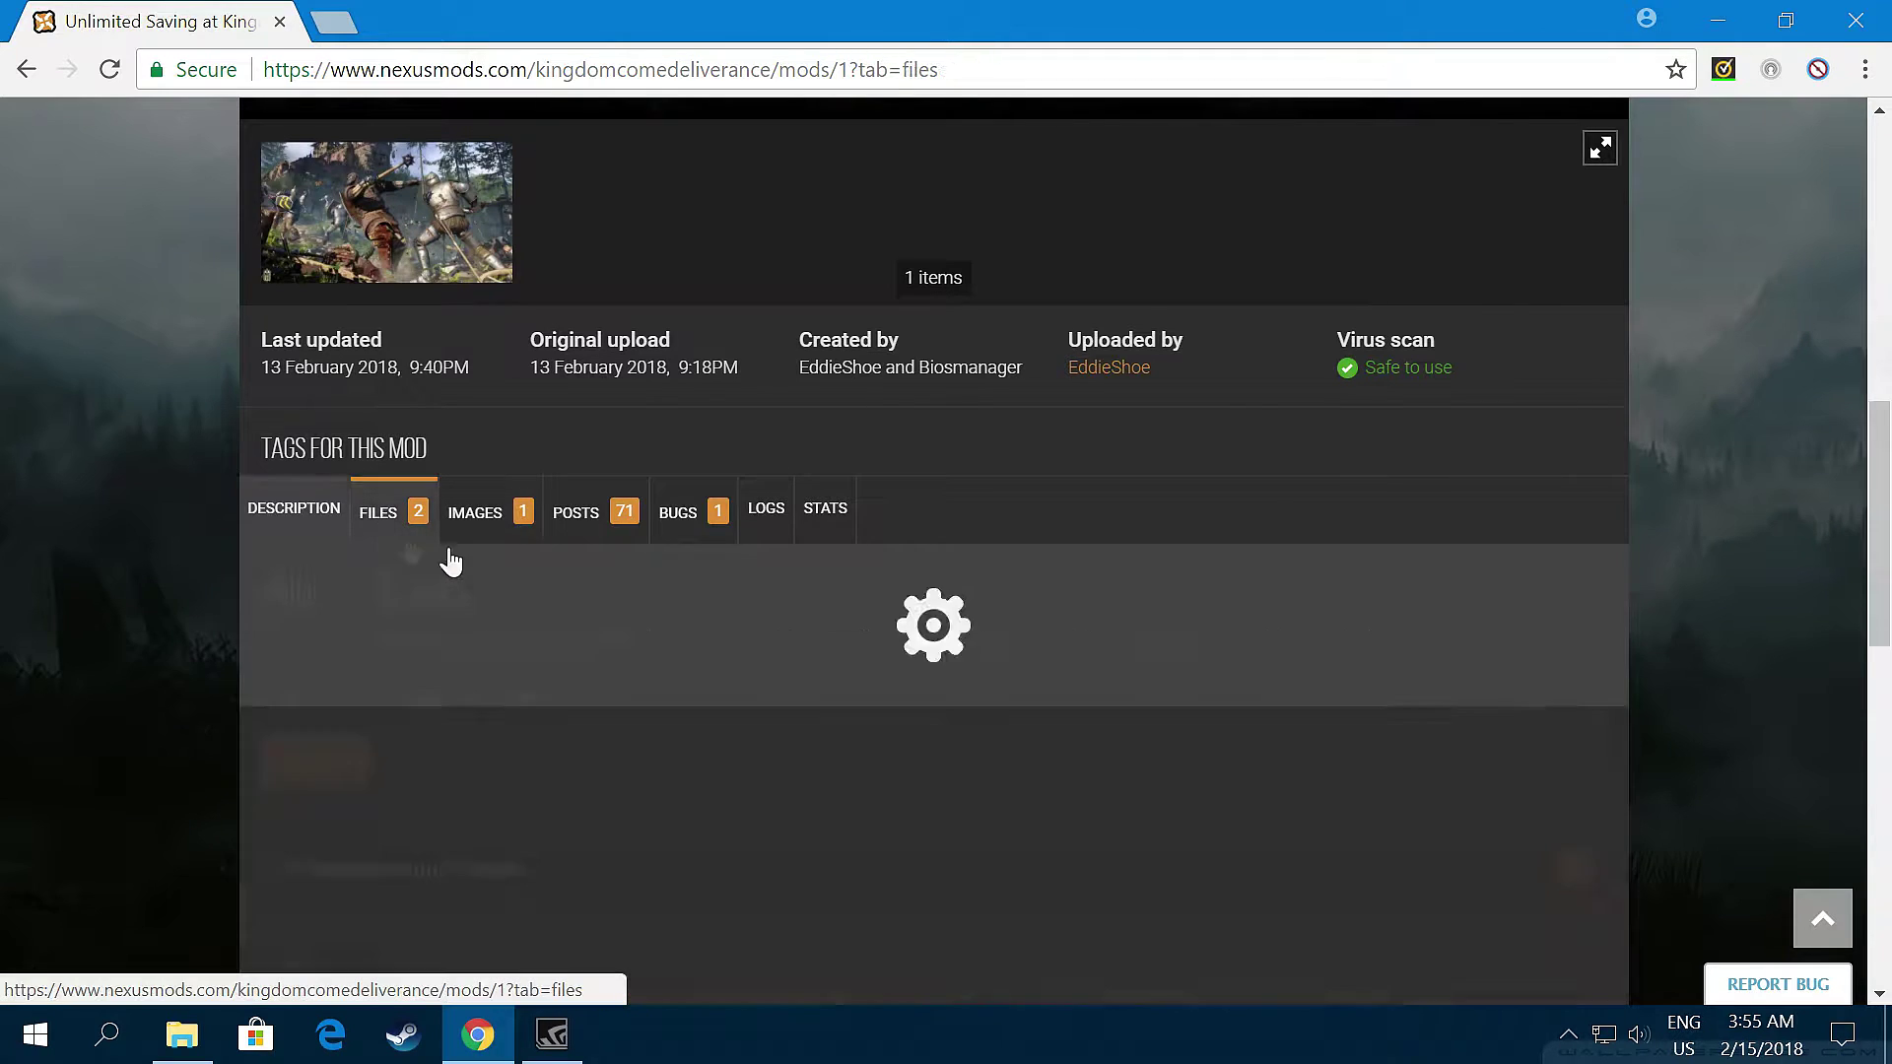
scroll(873, 552, "down", 3)
scroll(808, 444, "down", 5)
scroll(1014, 528, "up", 2)
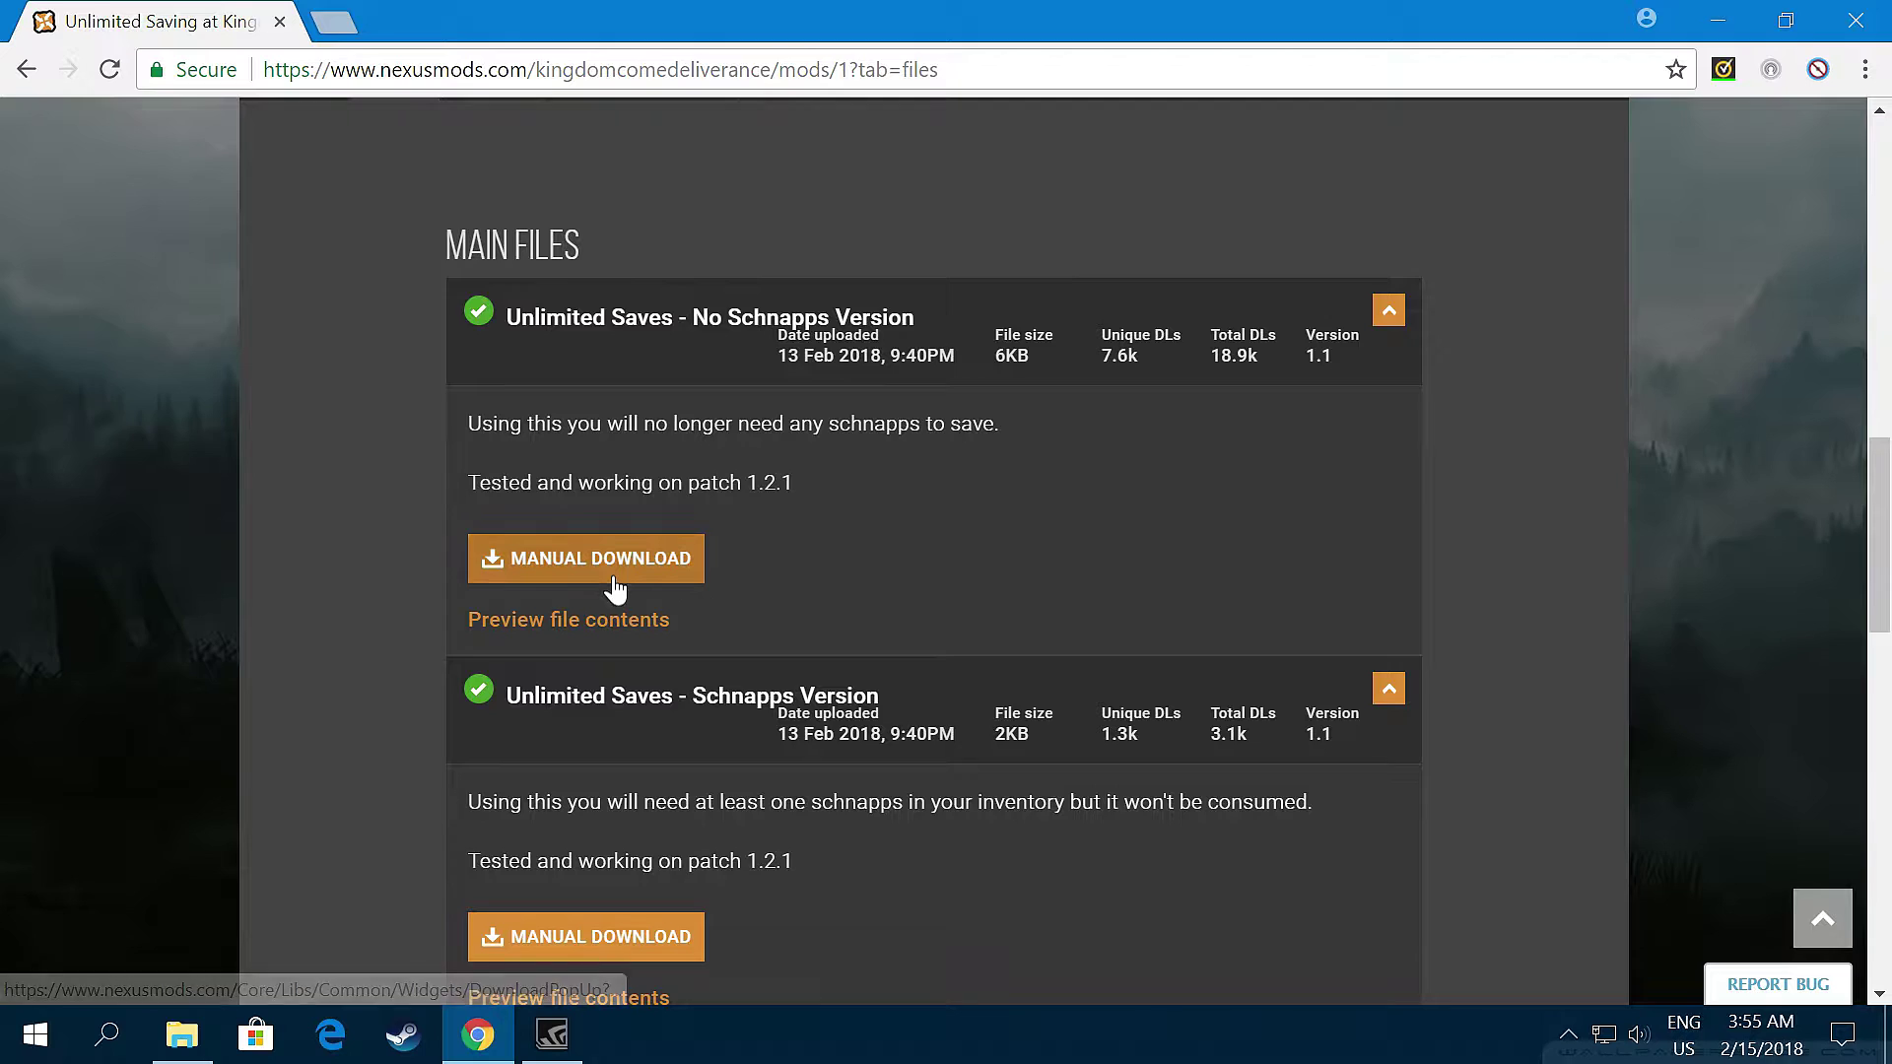
Manually download the No Schnapps Version zip to the desktop and minimize Chrome.
left_click(680, 572)
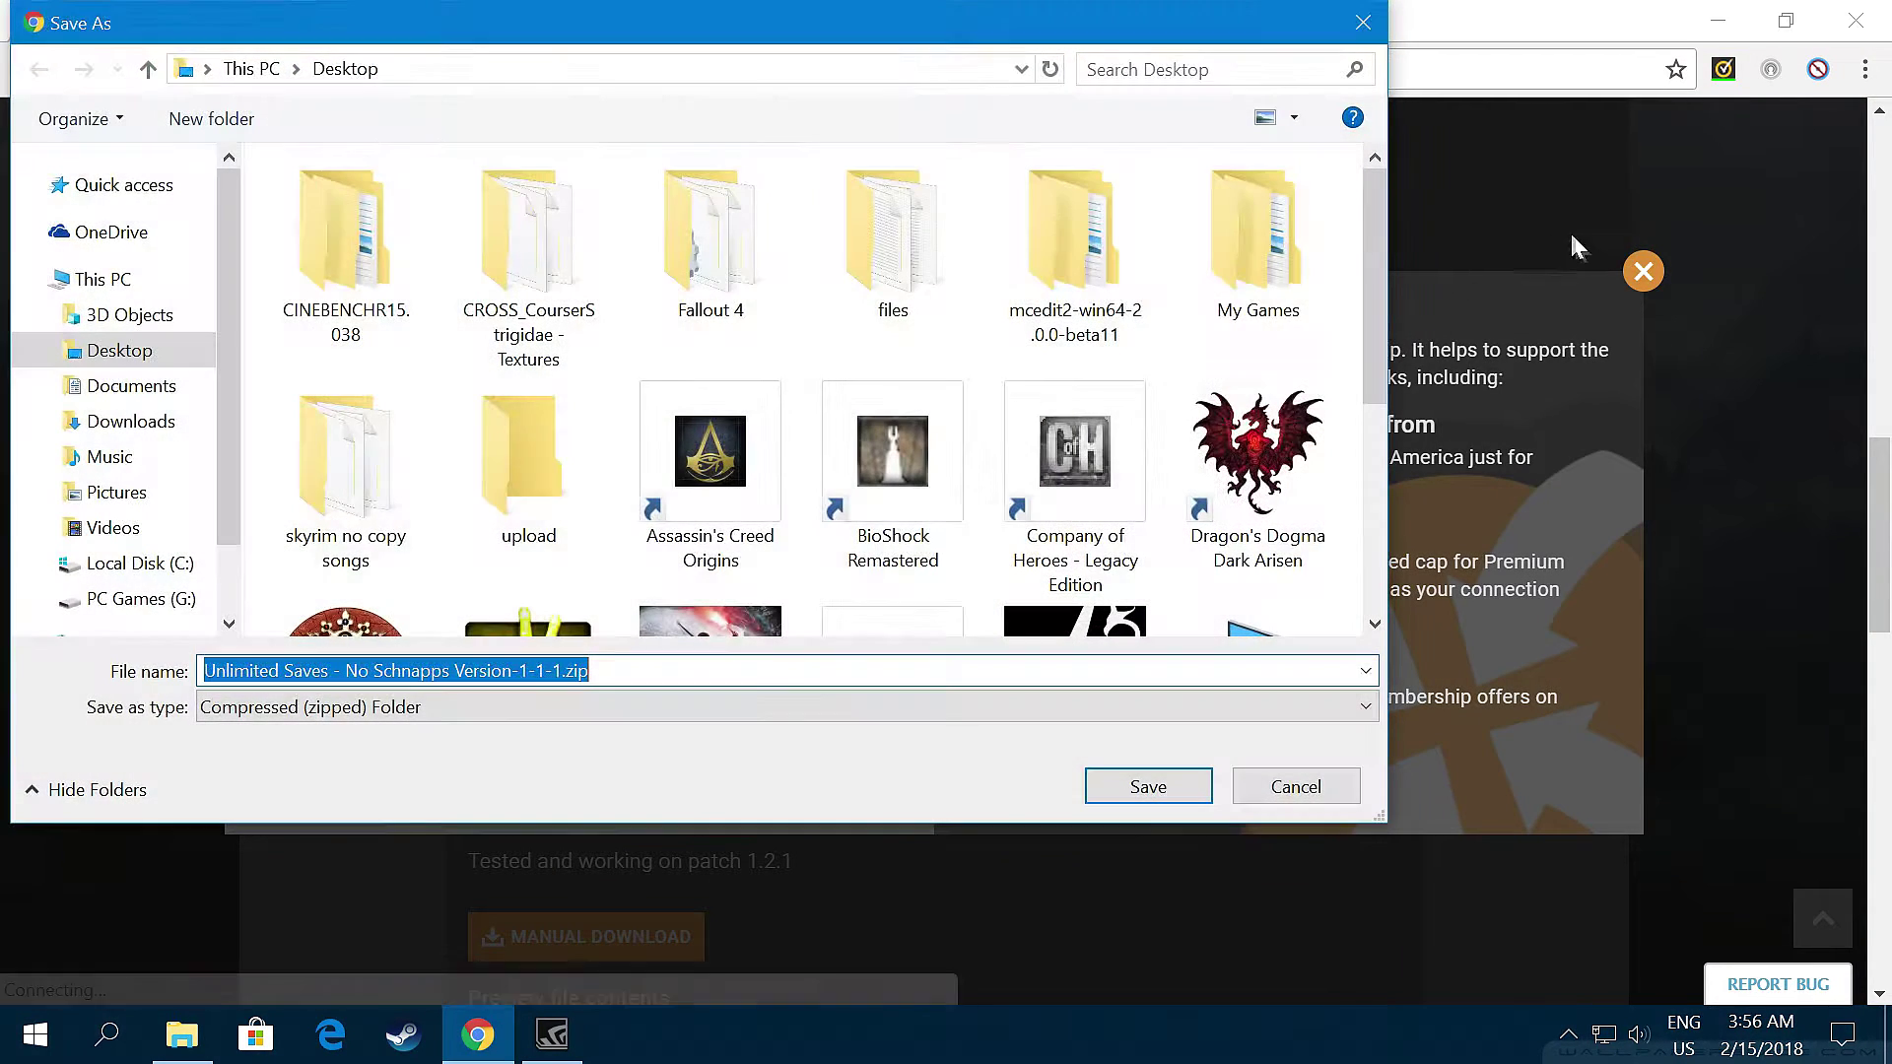
left_click(1148, 786)
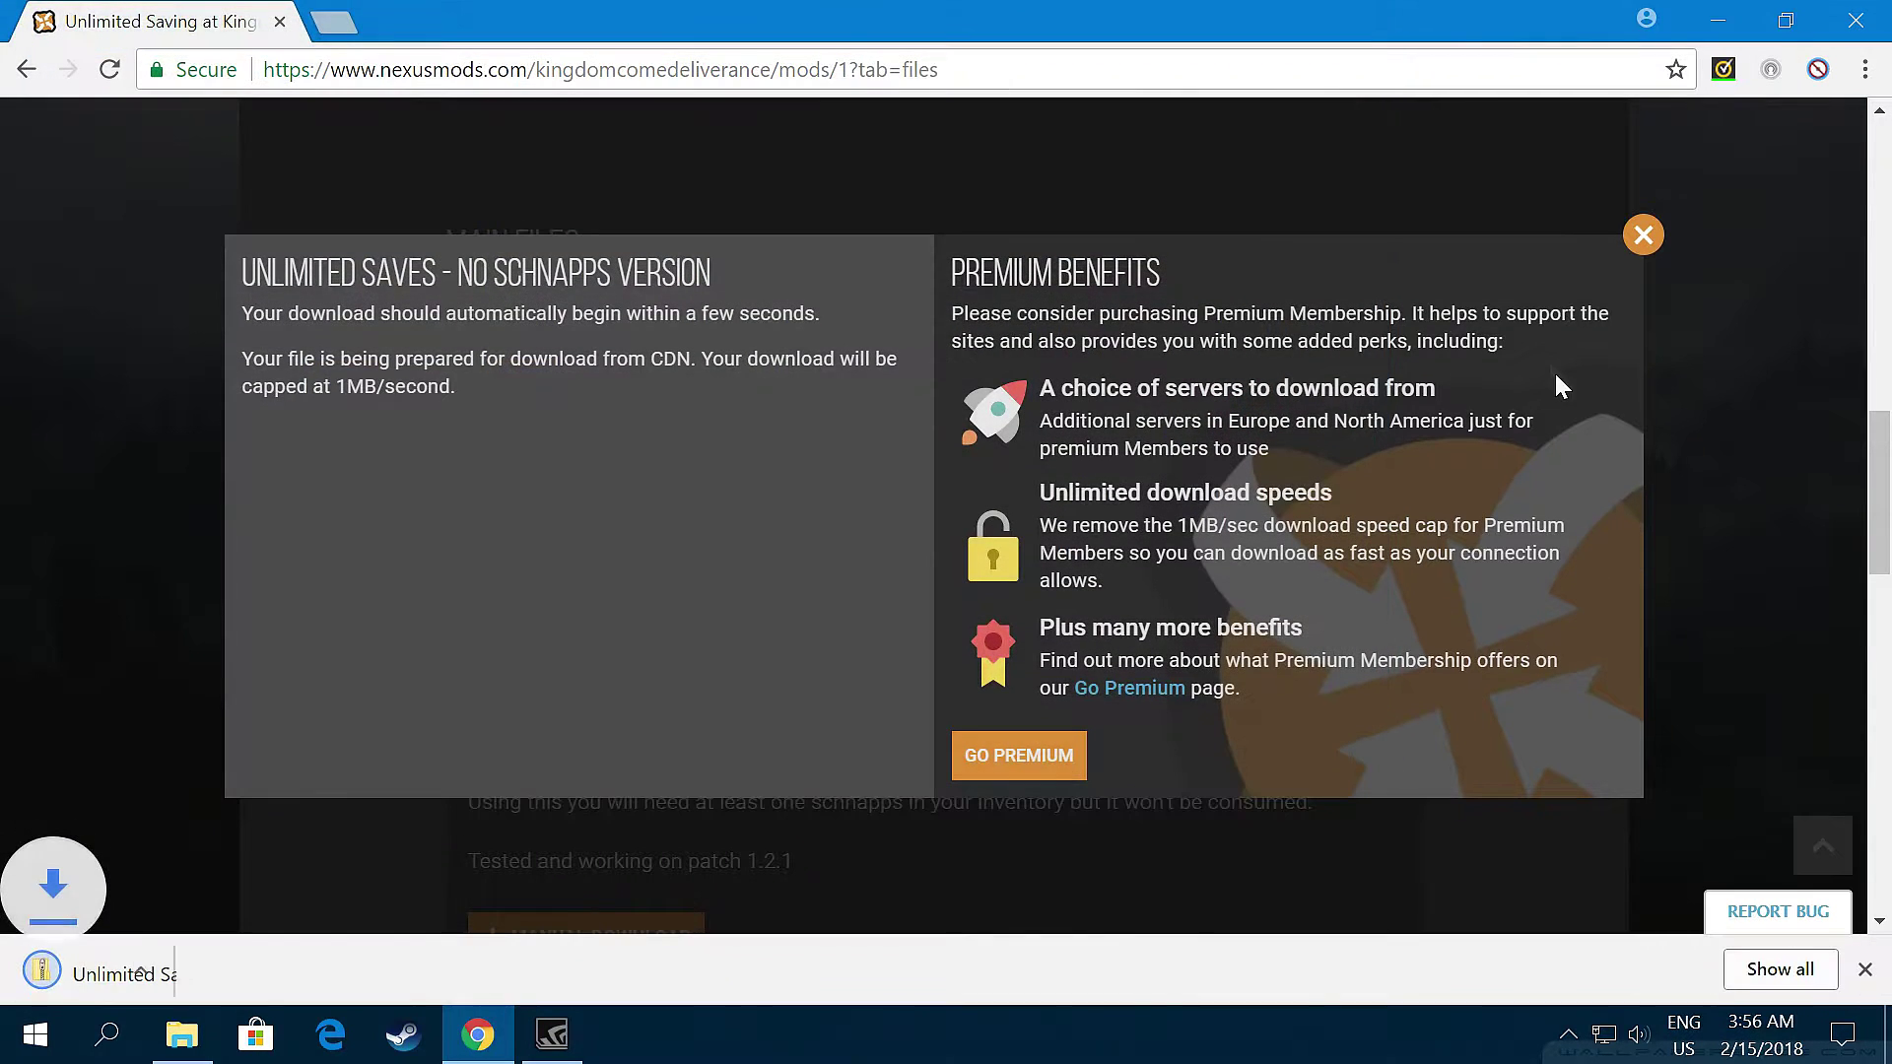
left_click(1644, 247)
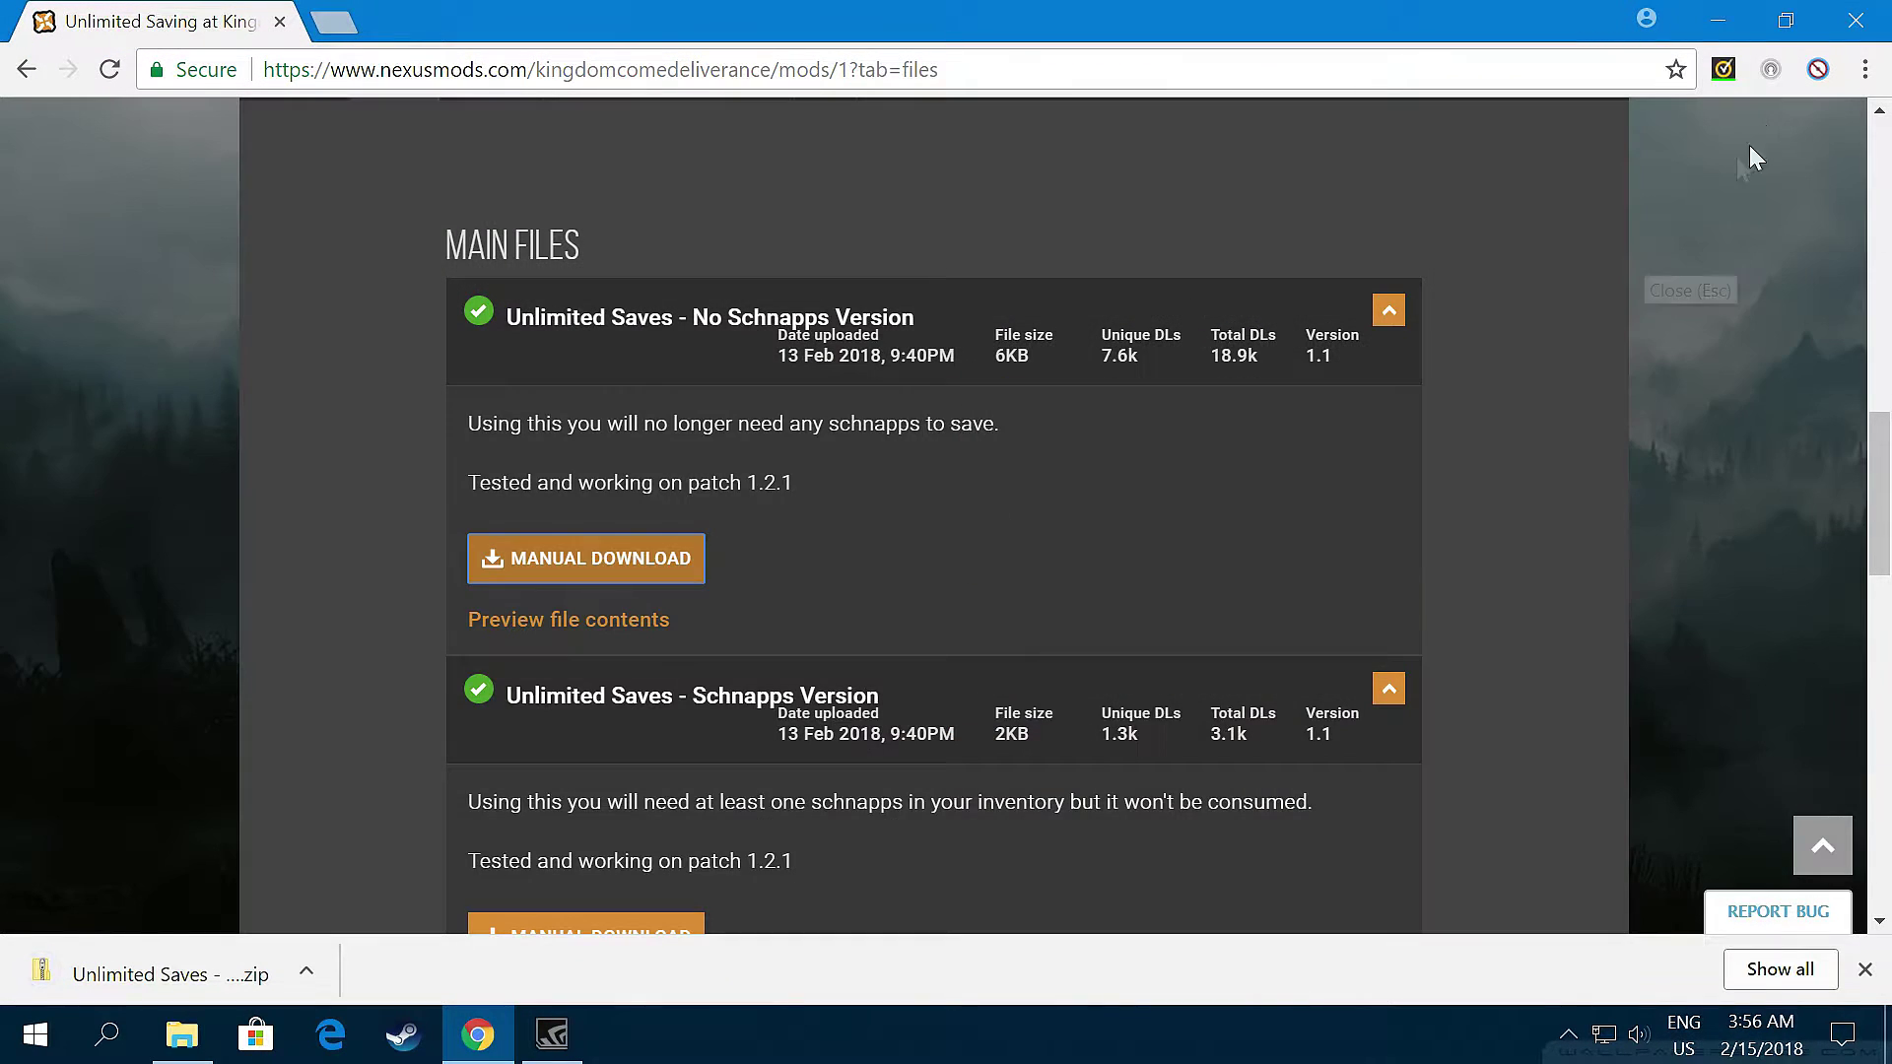
left_click(1720, 24)
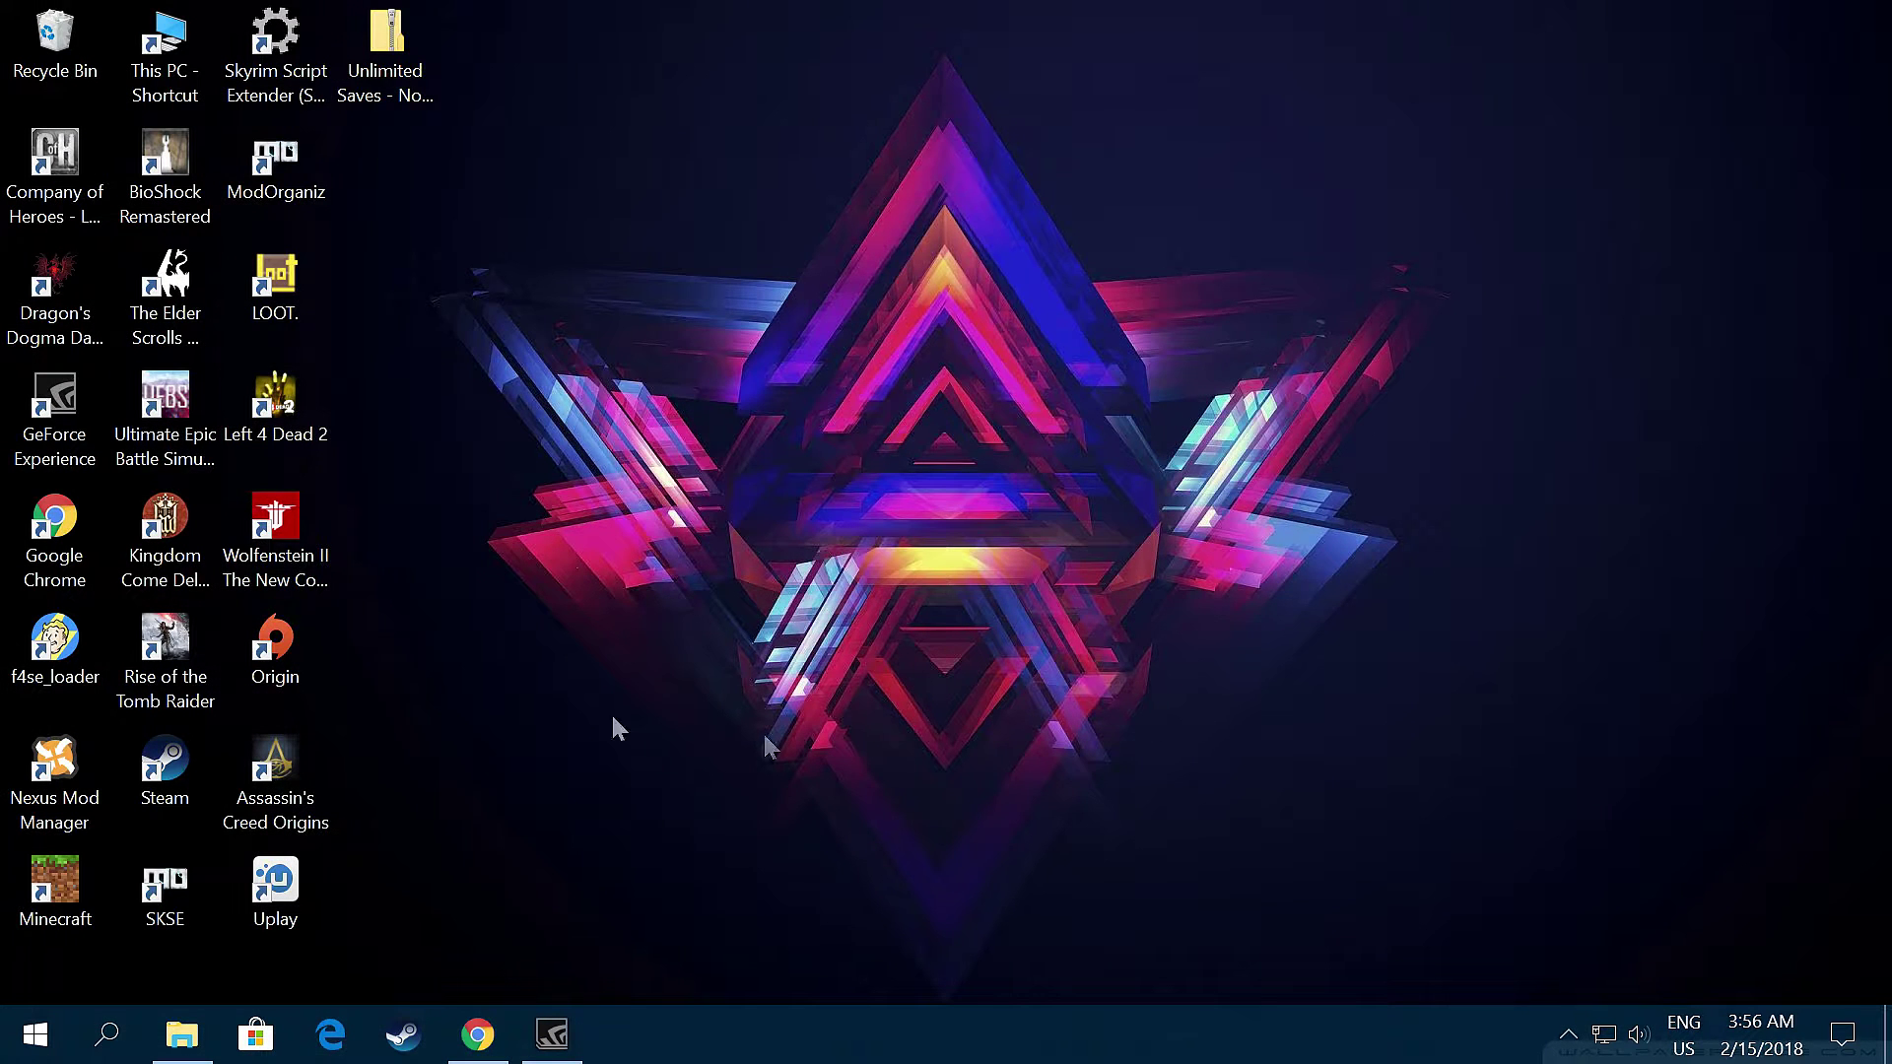
Extract the No Schnapps zip to a desktop folder with 7-Zip.
left_click_drag(387, 34, 498, 404)
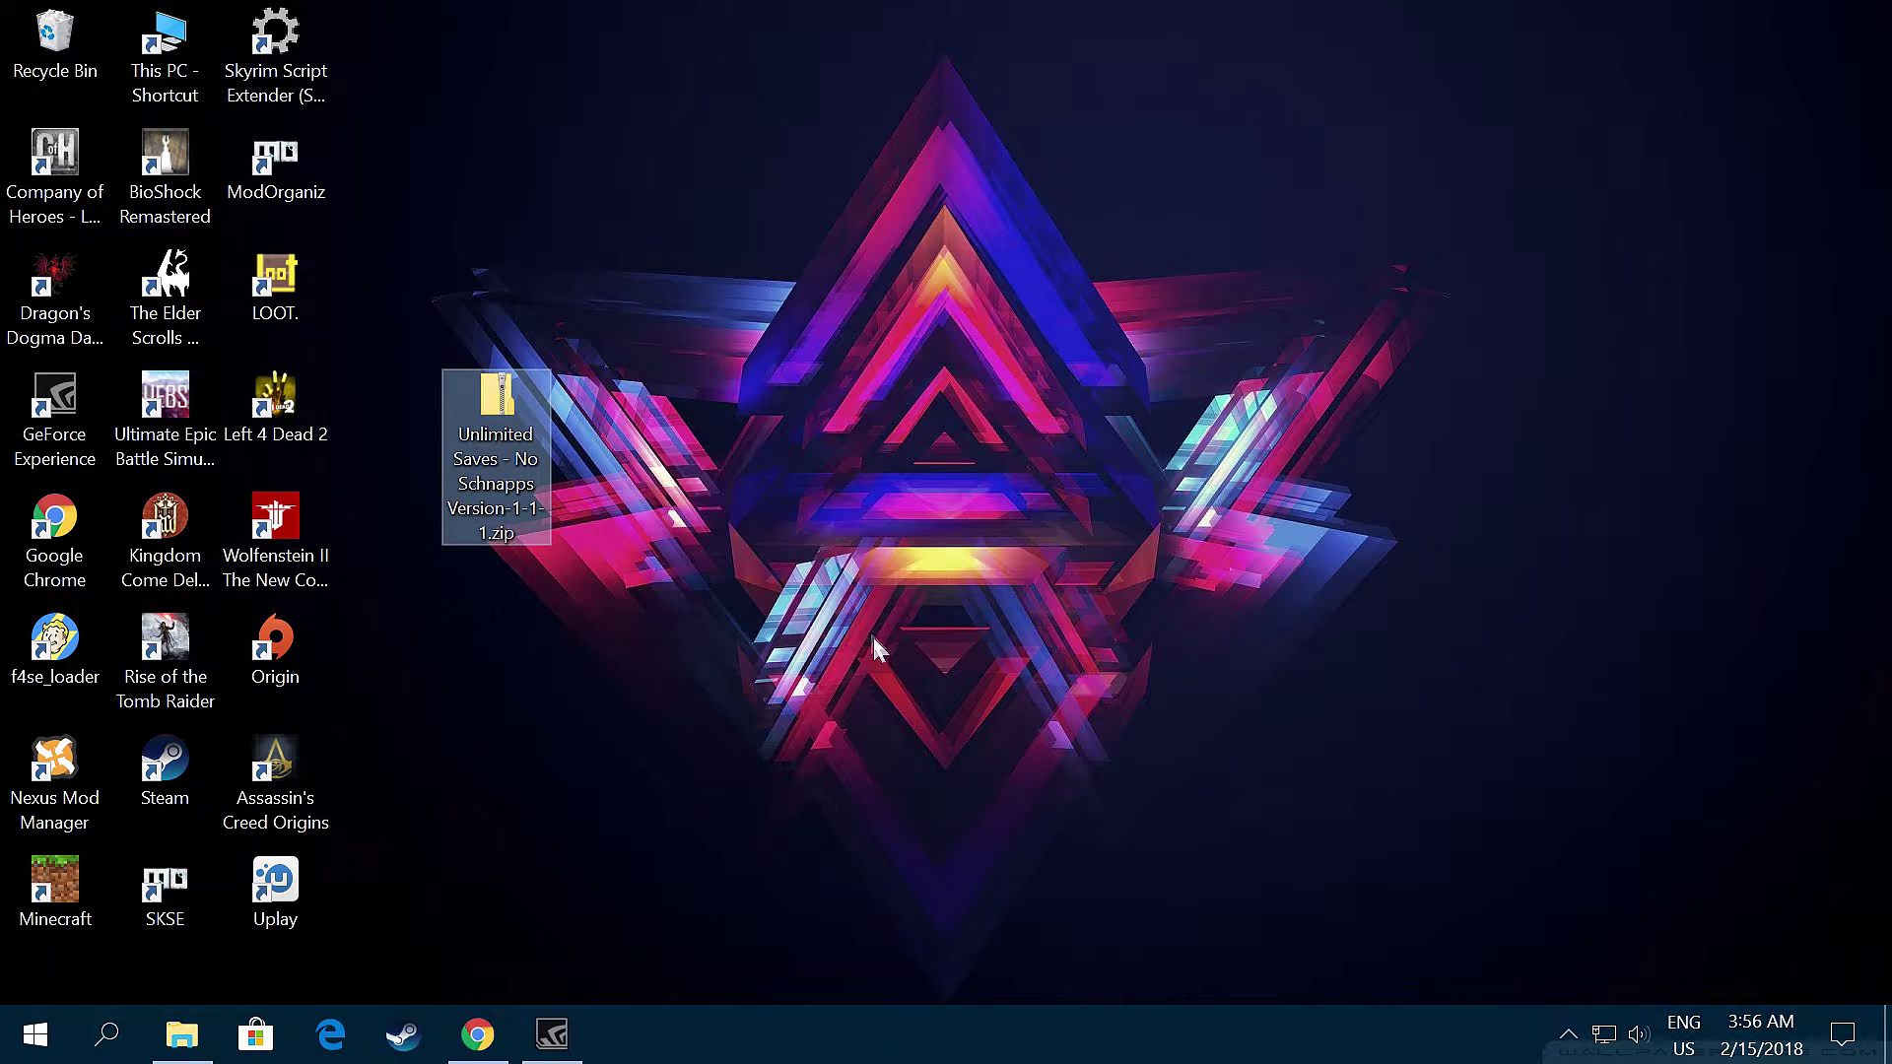
right_click(471, 442)
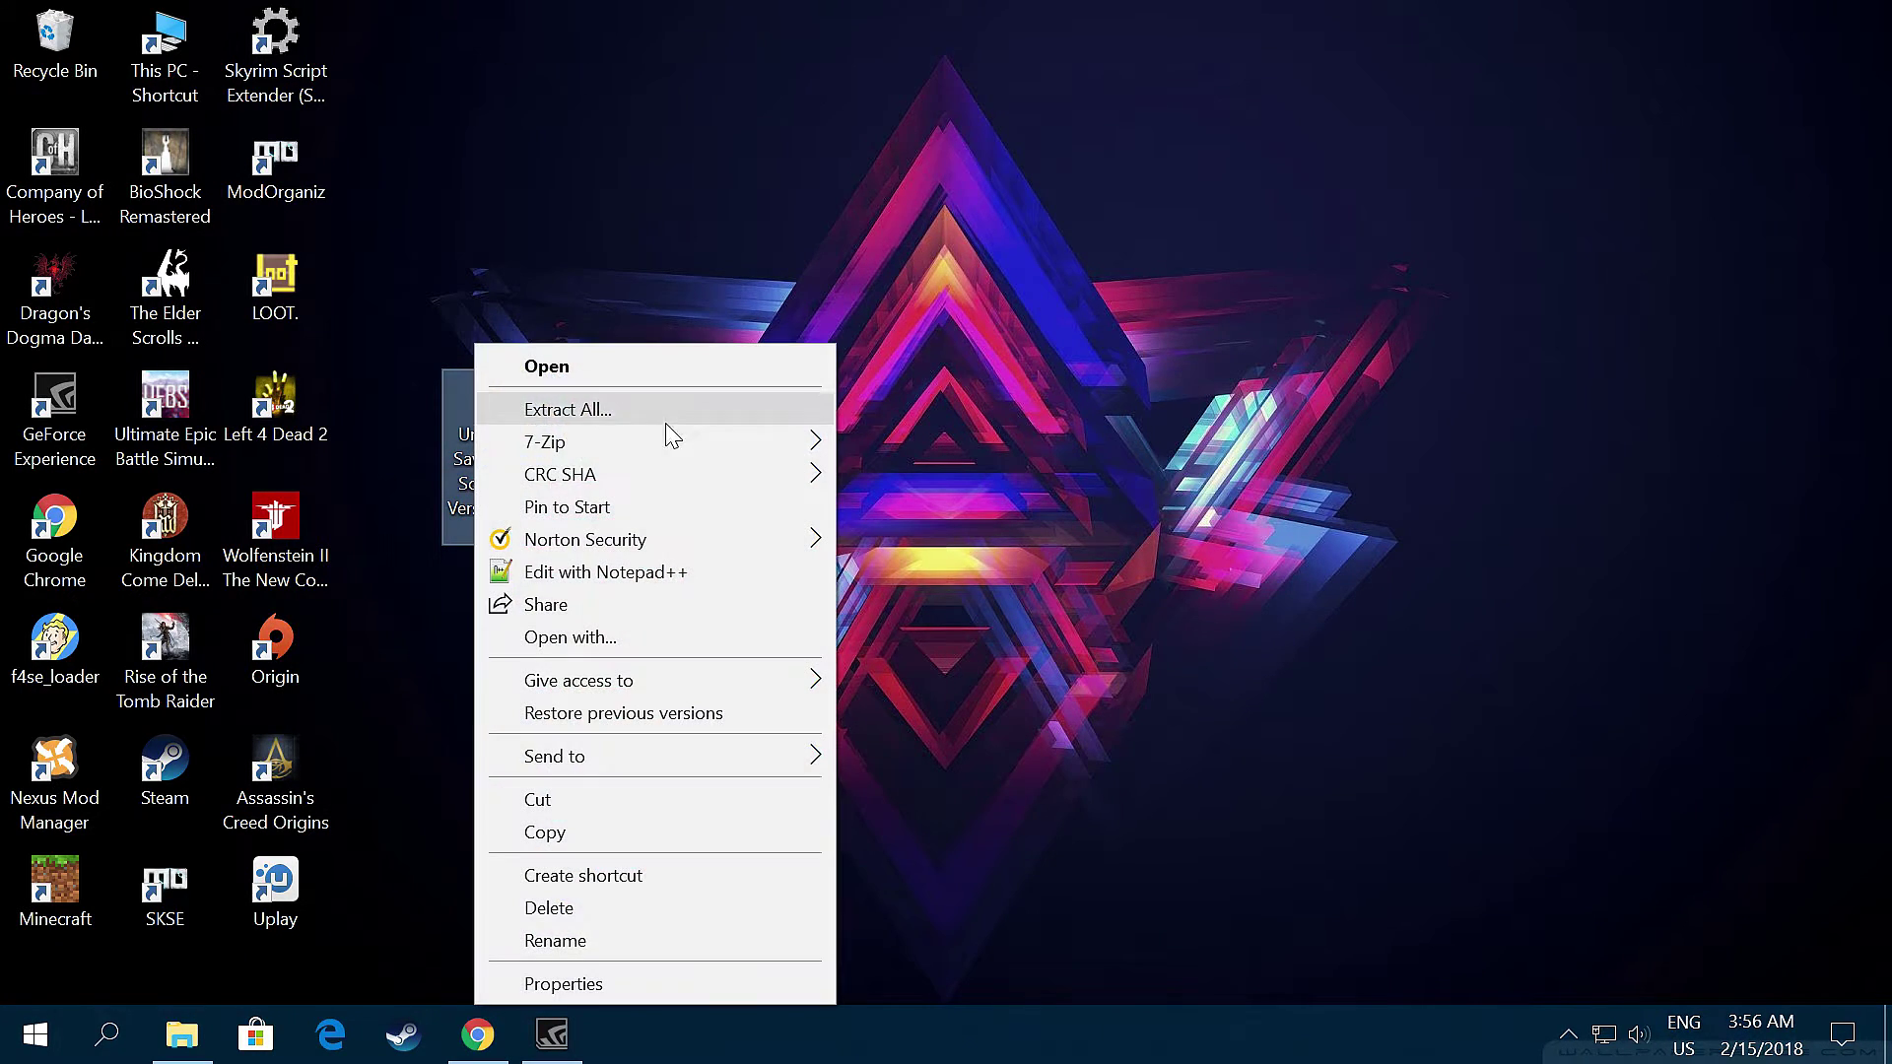
mouse_move(546, 442)
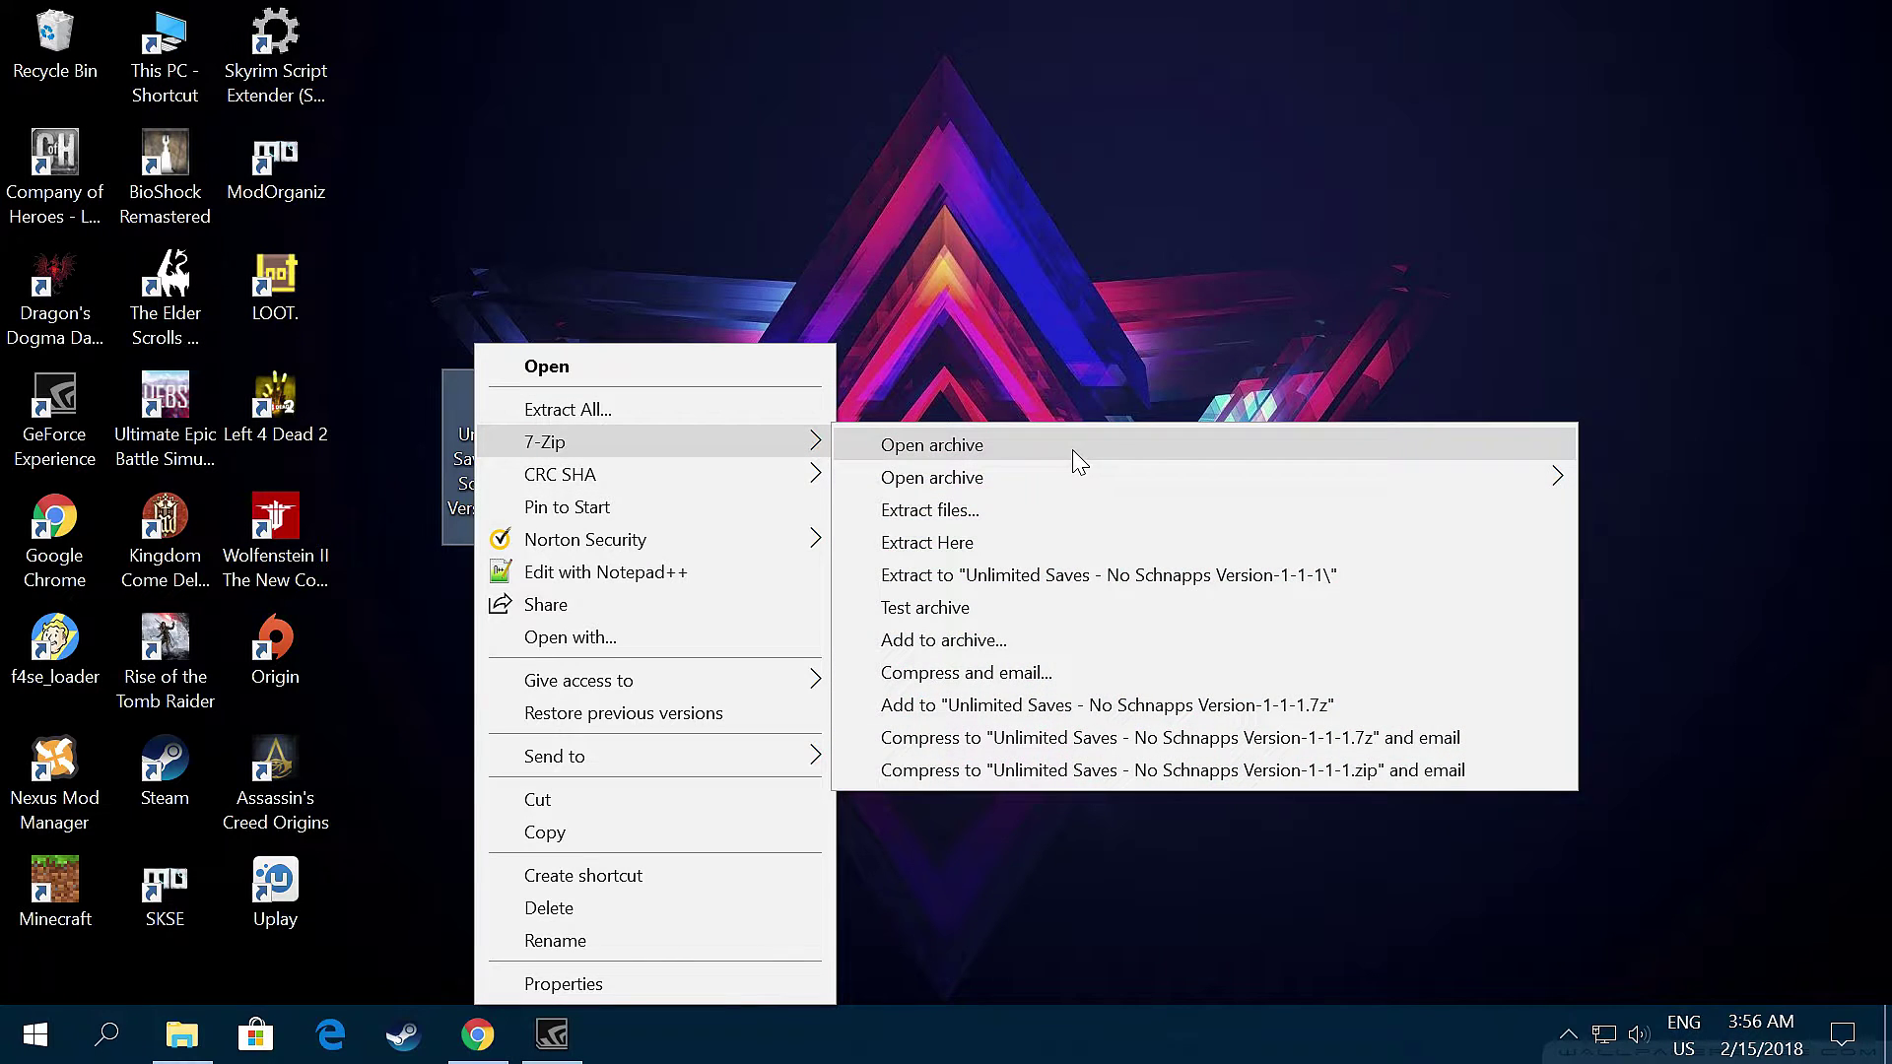
left_click(969, 510)
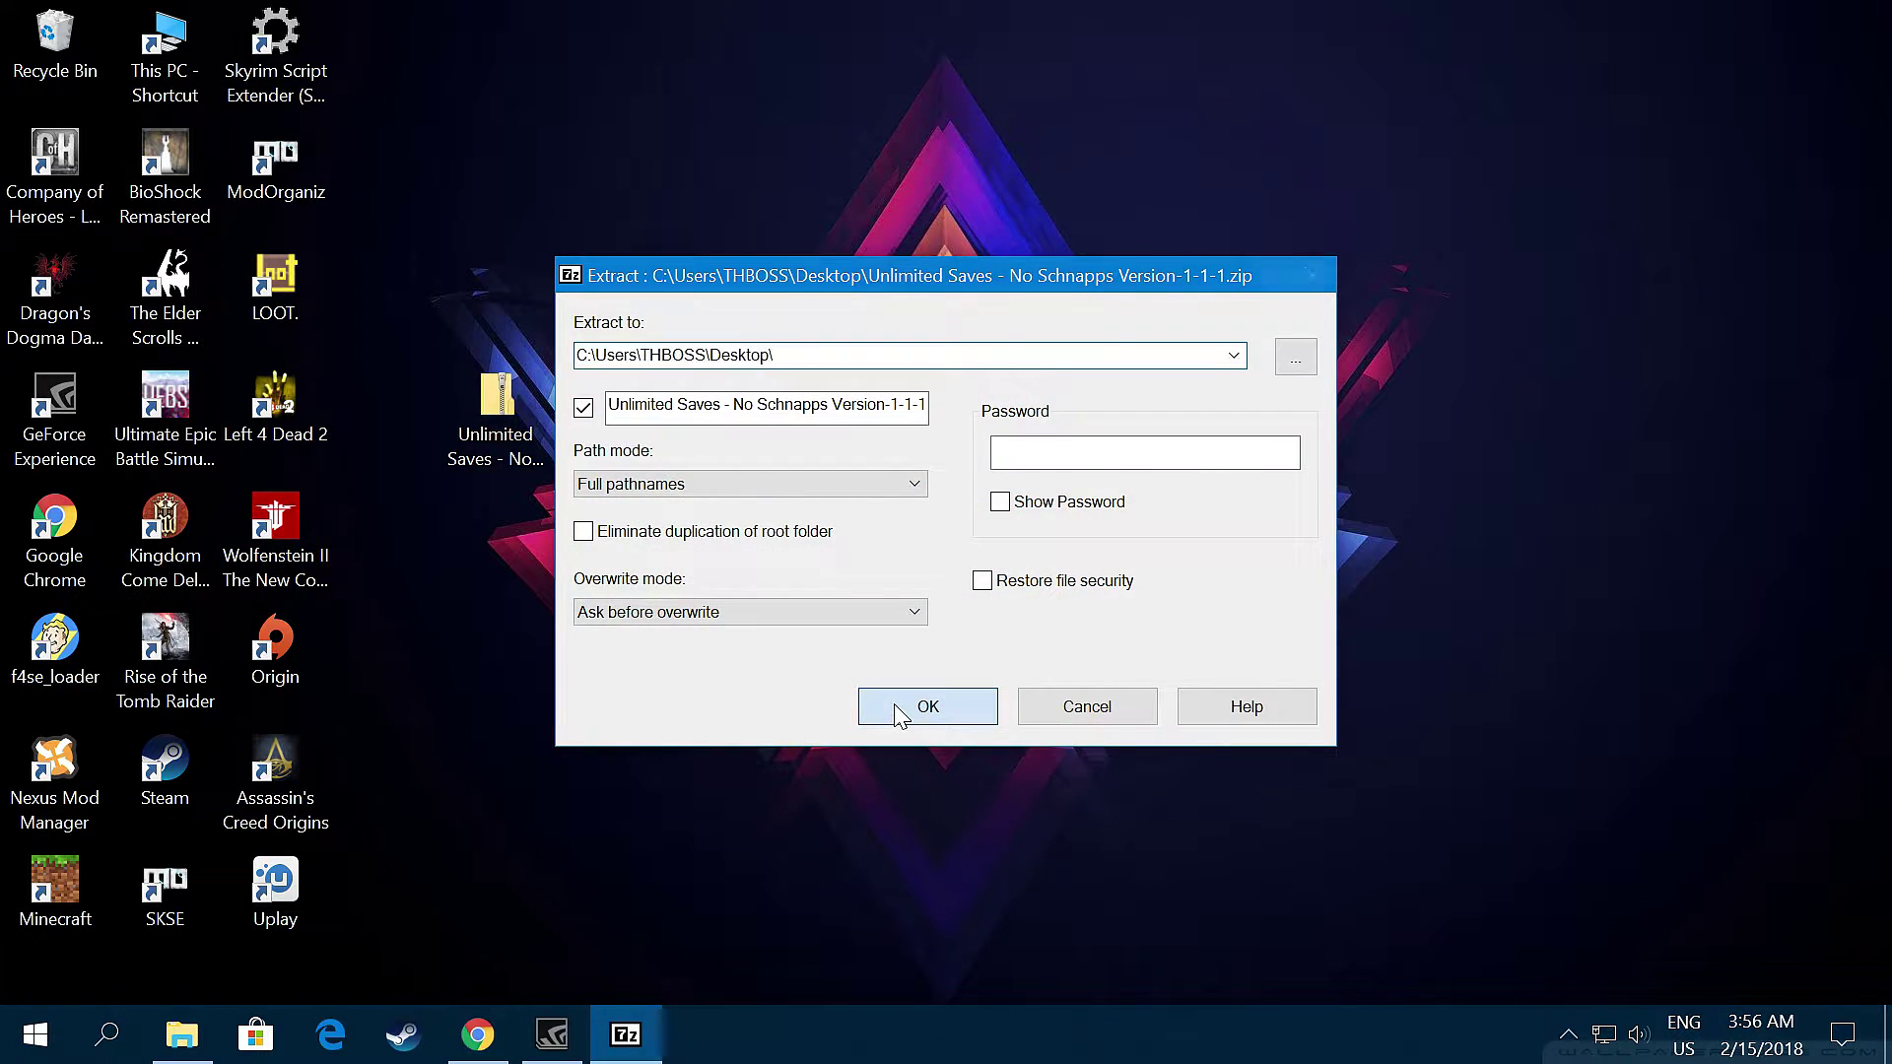
left_click(899, 717)
Open the extracted folder and select zzz_kcd_UnlimitedSavingNS.pak.
left_click_drag(392, 77, 419, 431)
double_click(419, 431)
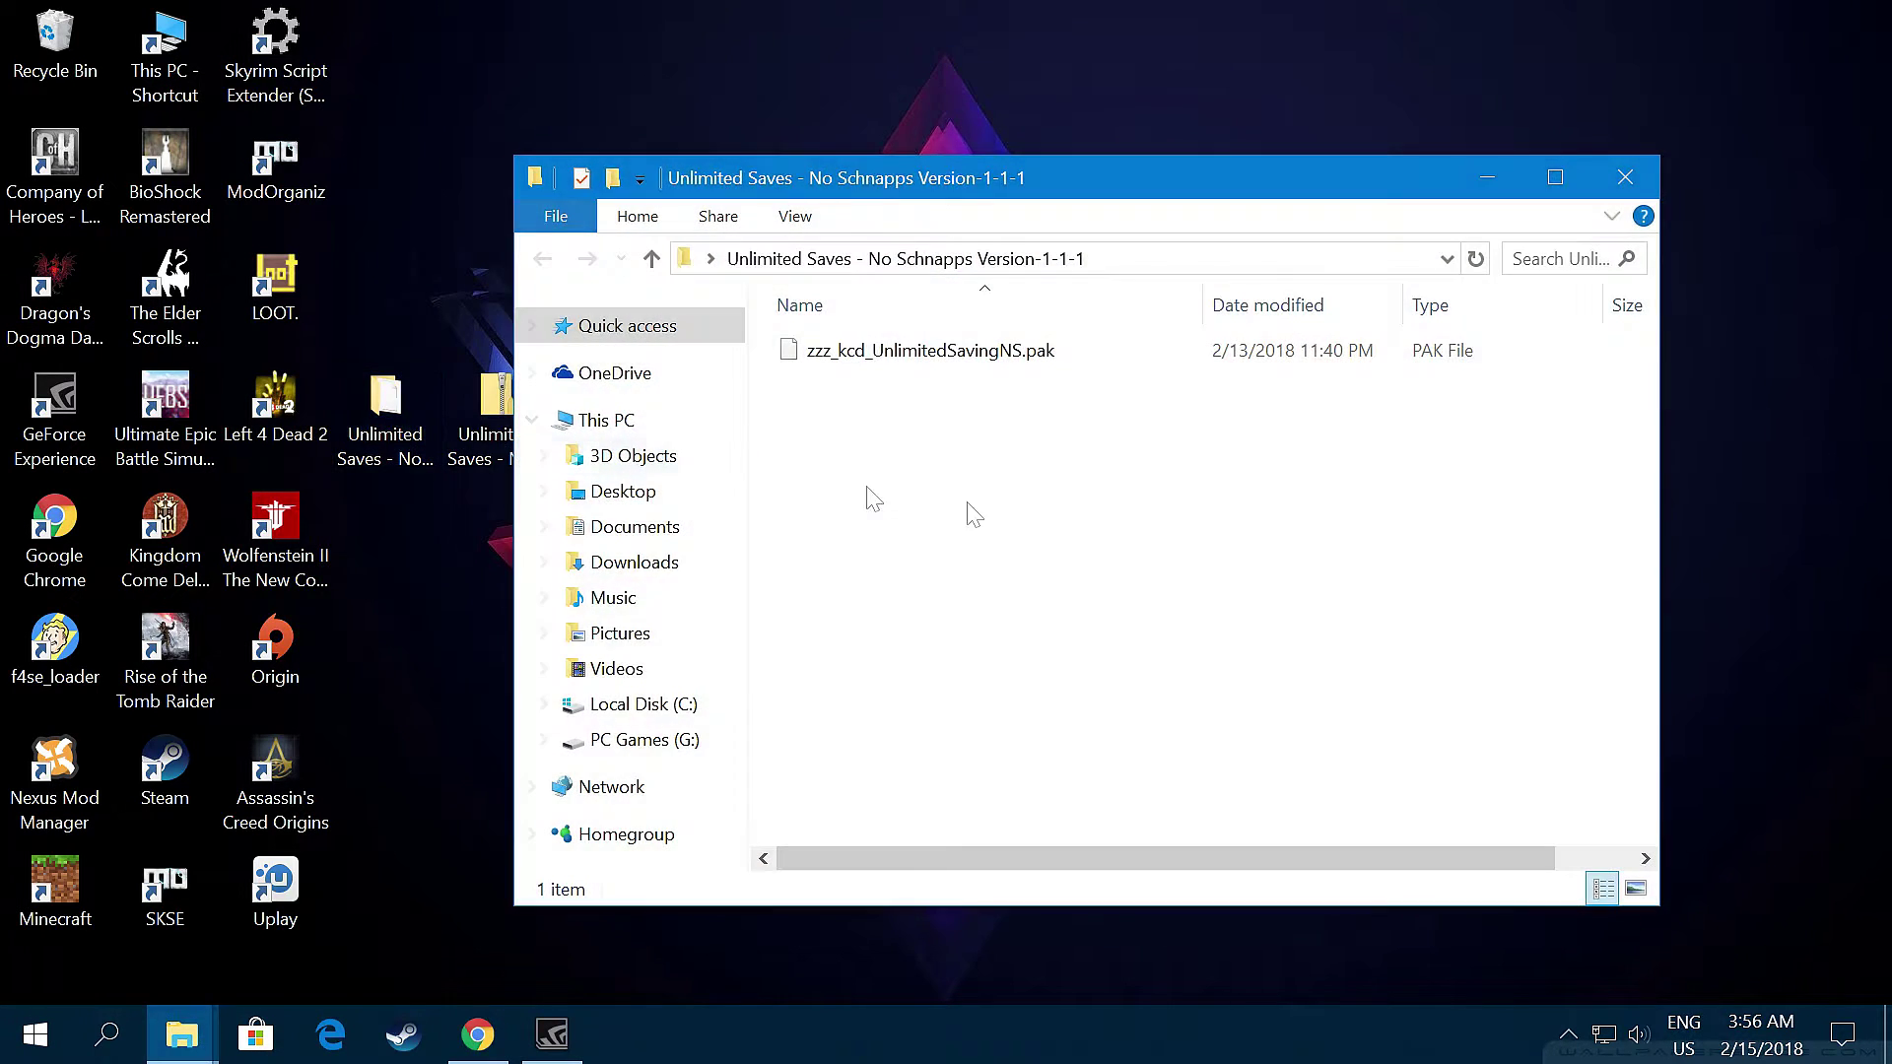
left_click(897, 355)
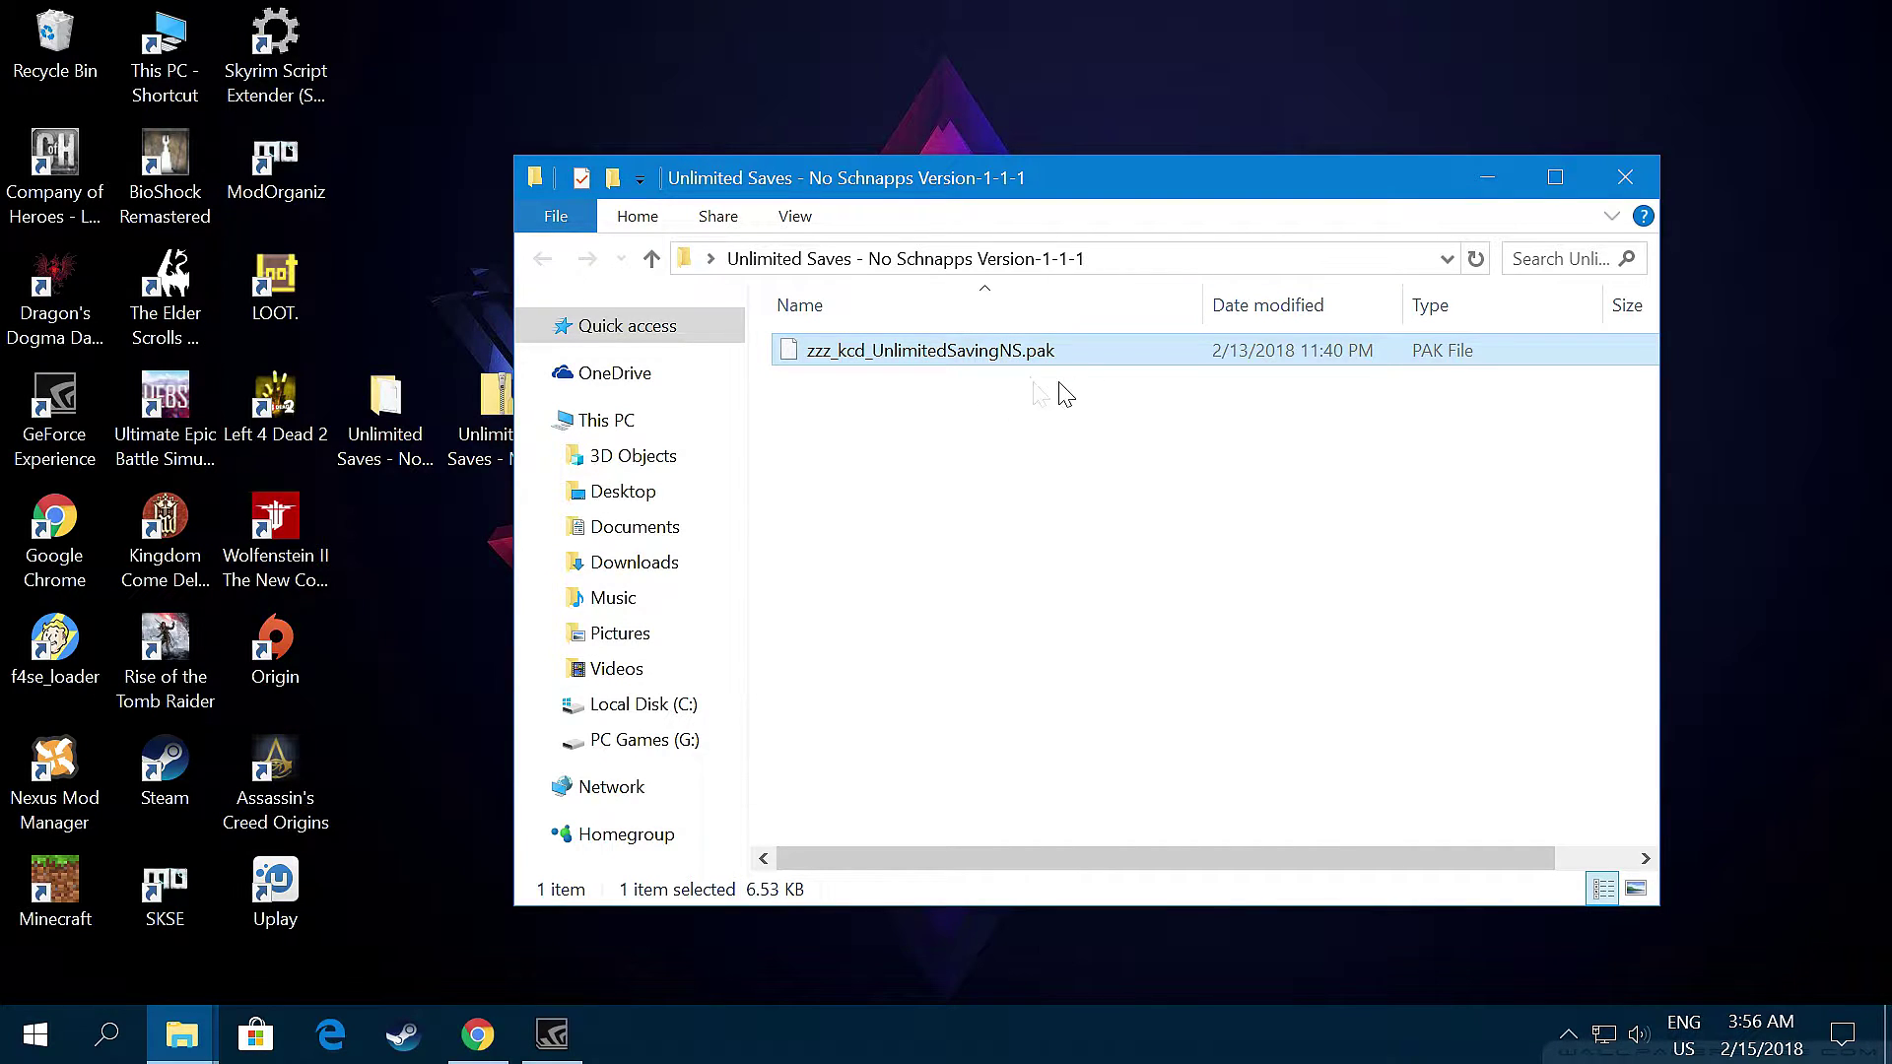
Restore the This PC window and browse to G:\steam\steamapps\common\KingdomComeDeliverance.
left_click(1491, 181)
mouse_move(181, 1037)
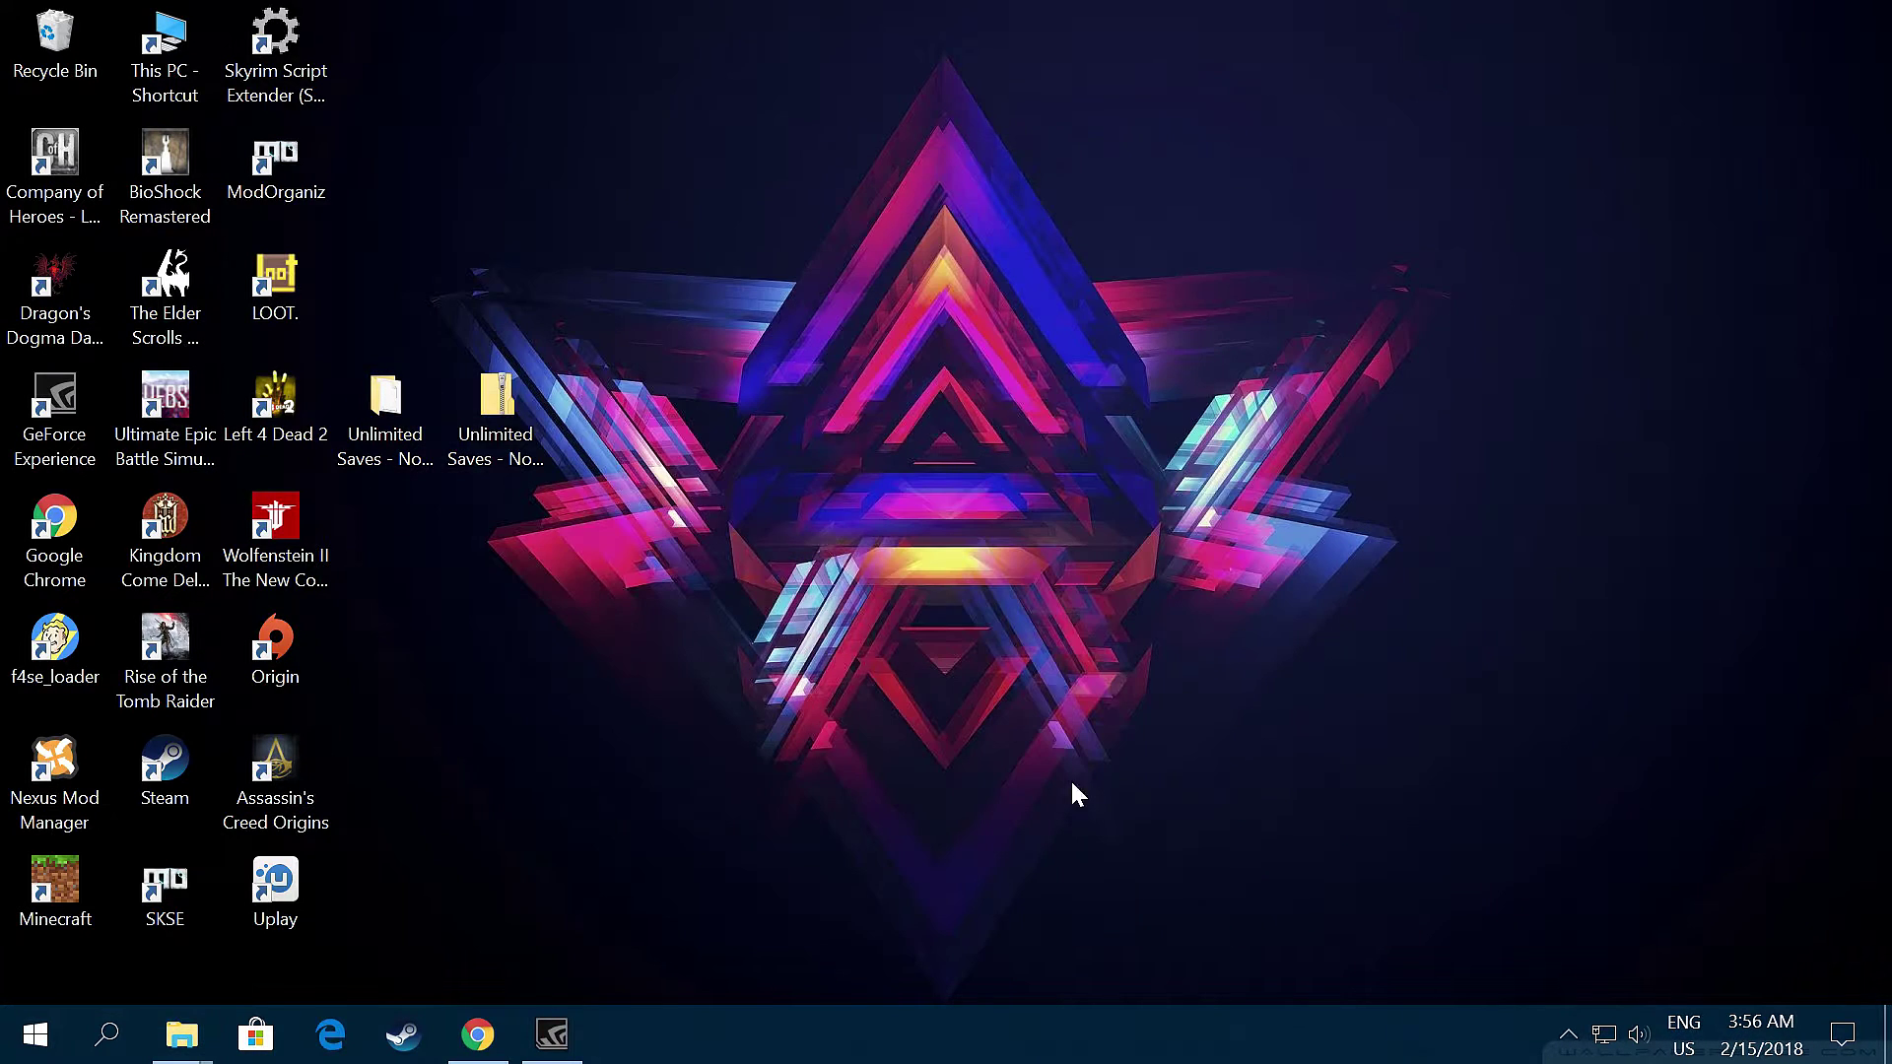
left_click(128, 907)
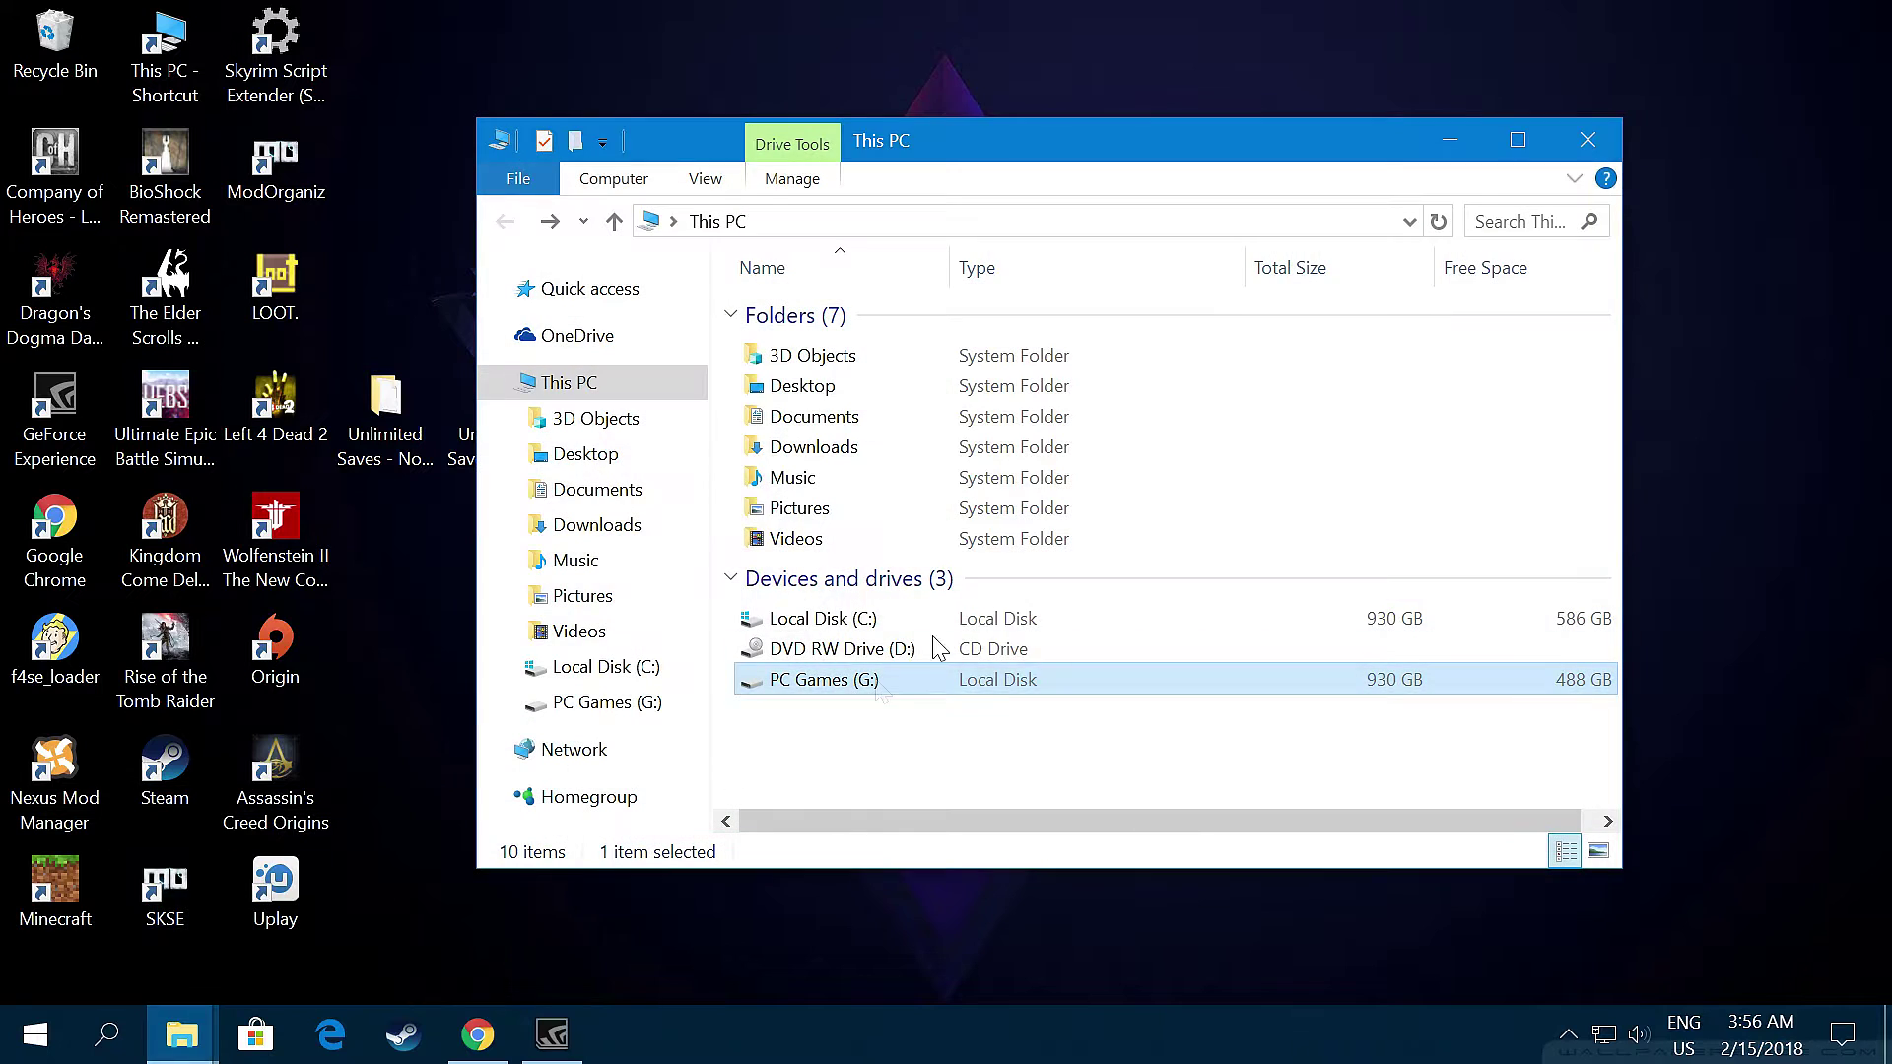
left_click_drag(1076, 141, 962, 146)
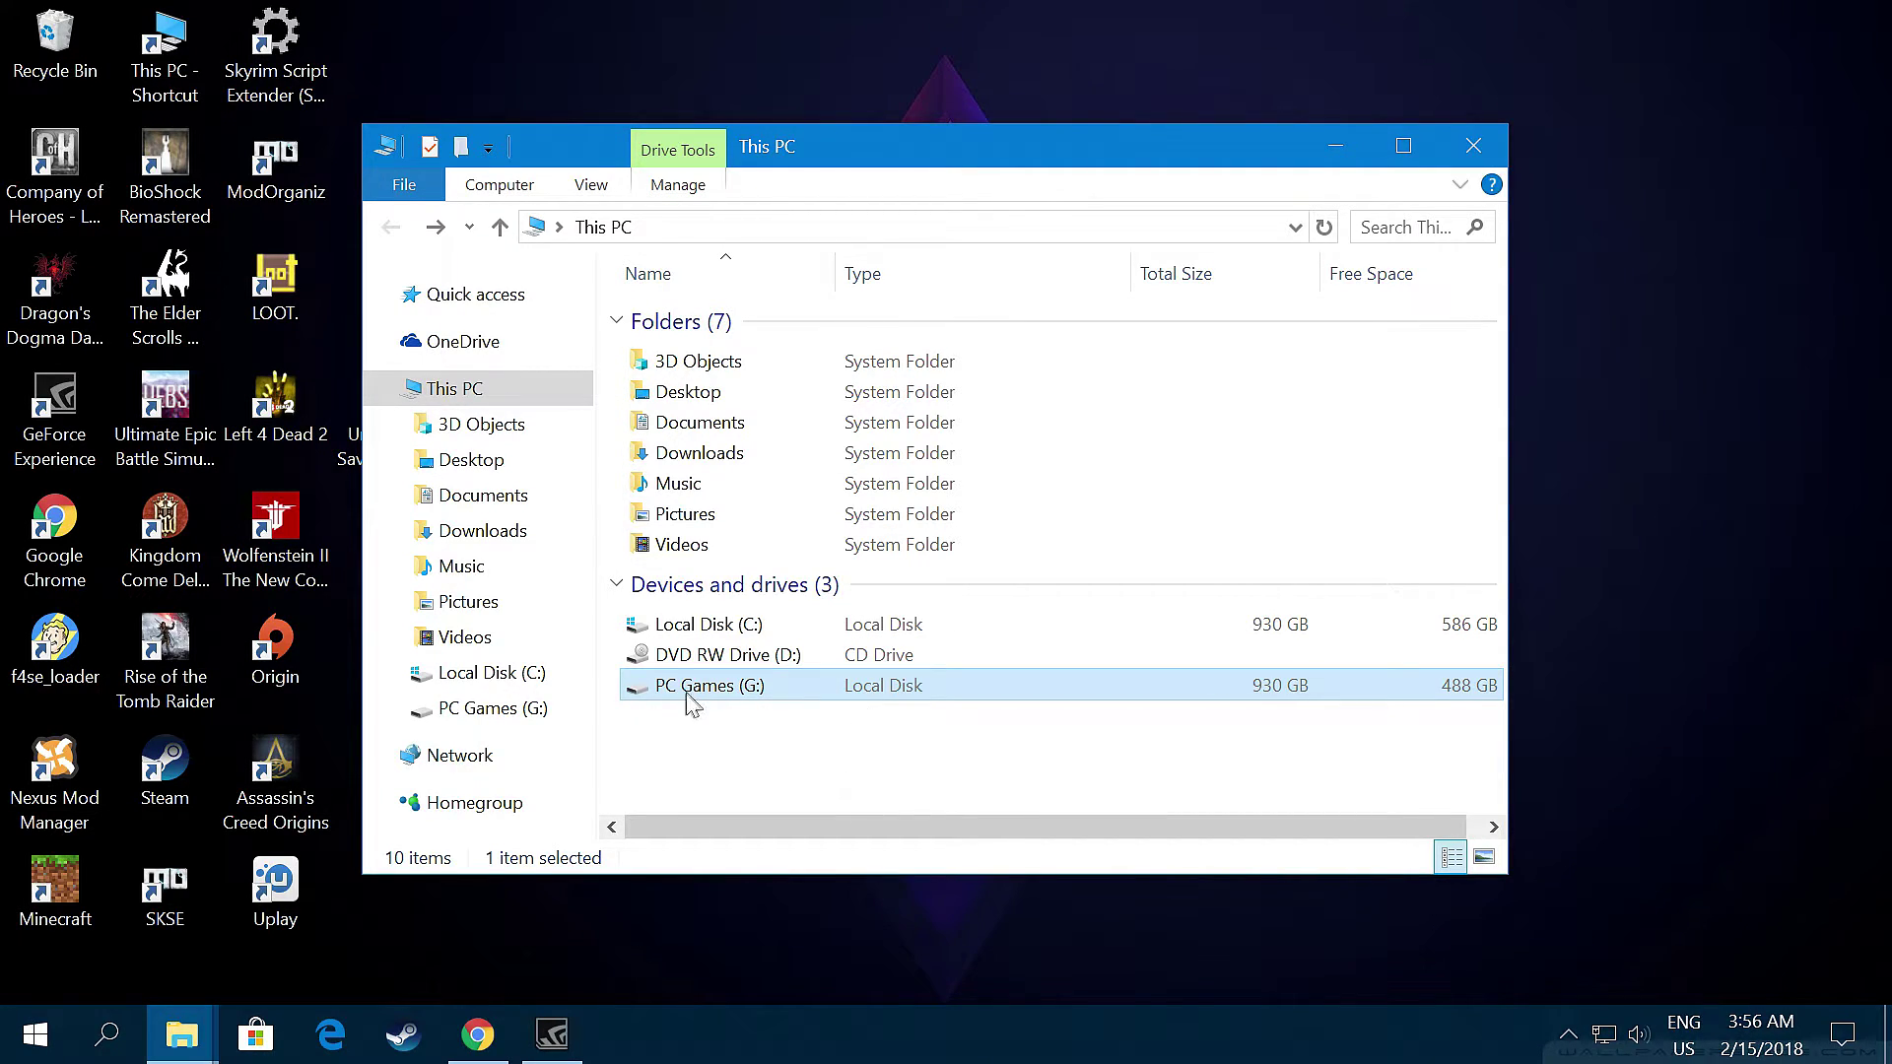
double_click(856, 696)
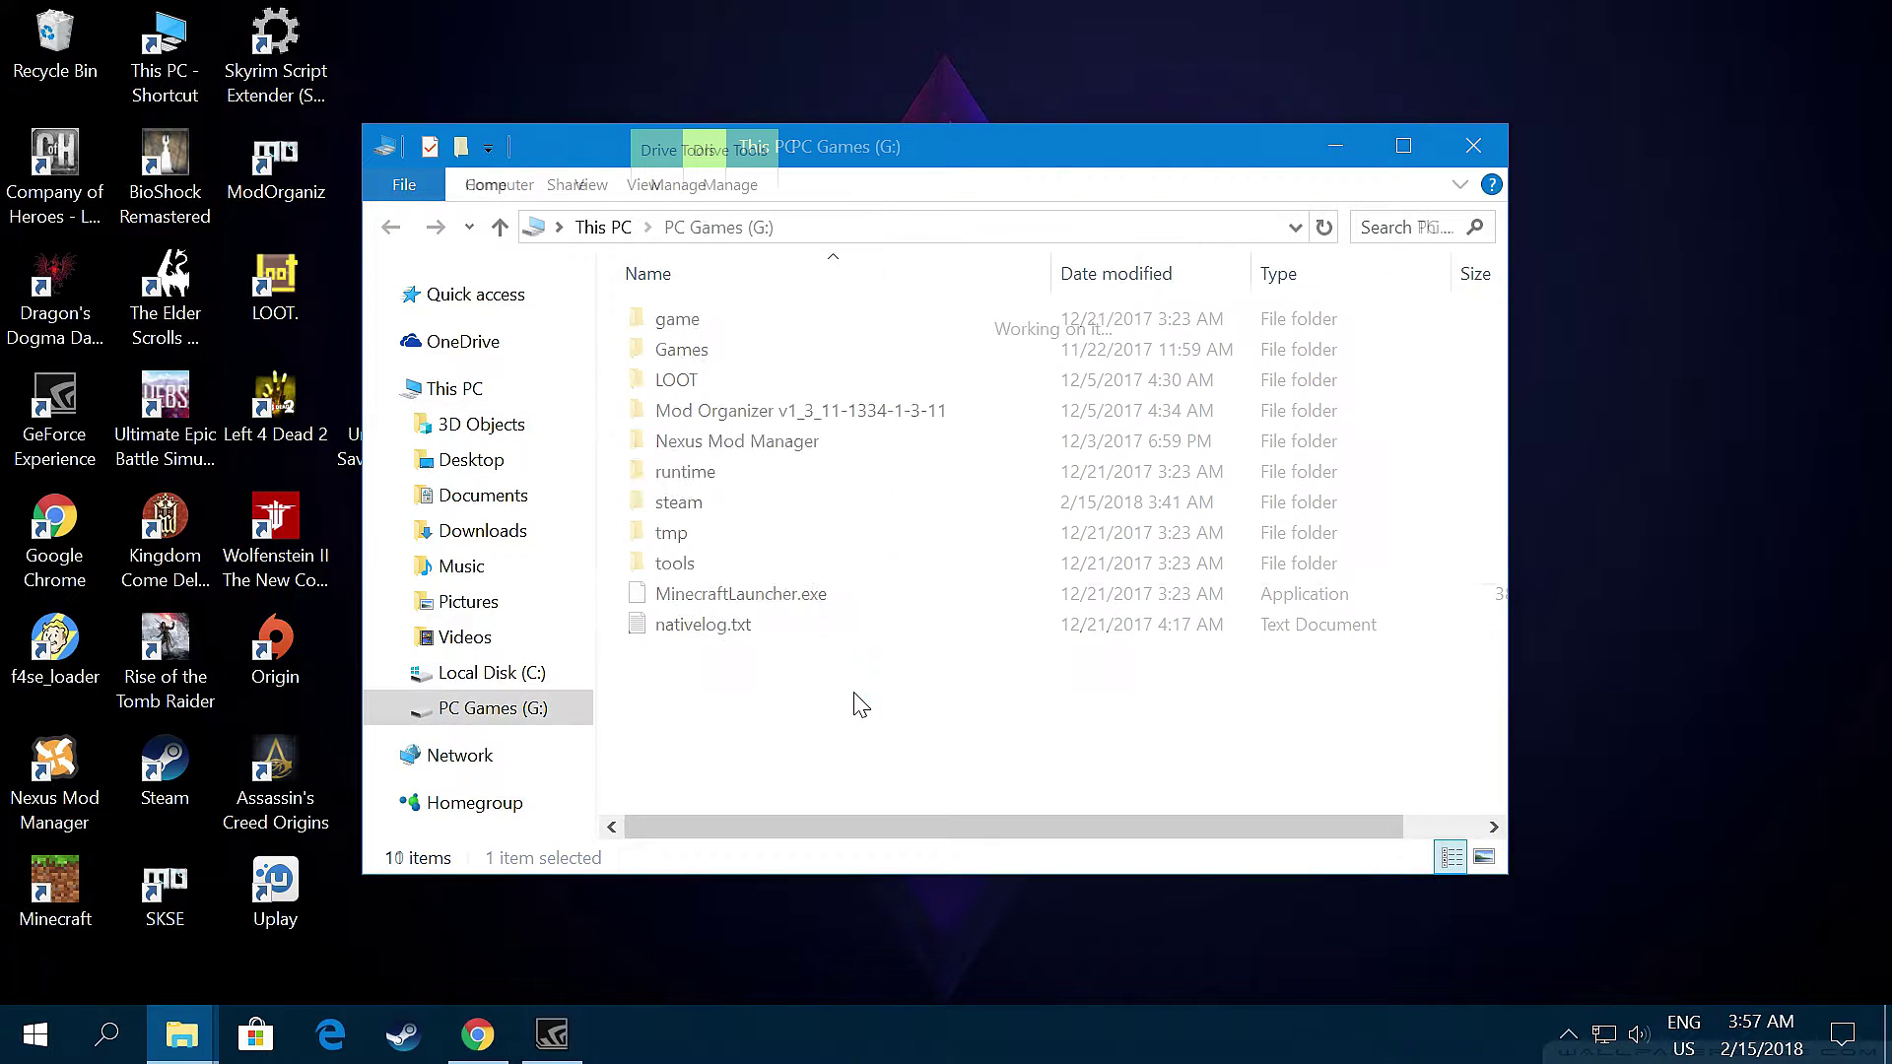
double_click(718, 508)
scroll(844, 537, "down", 2)
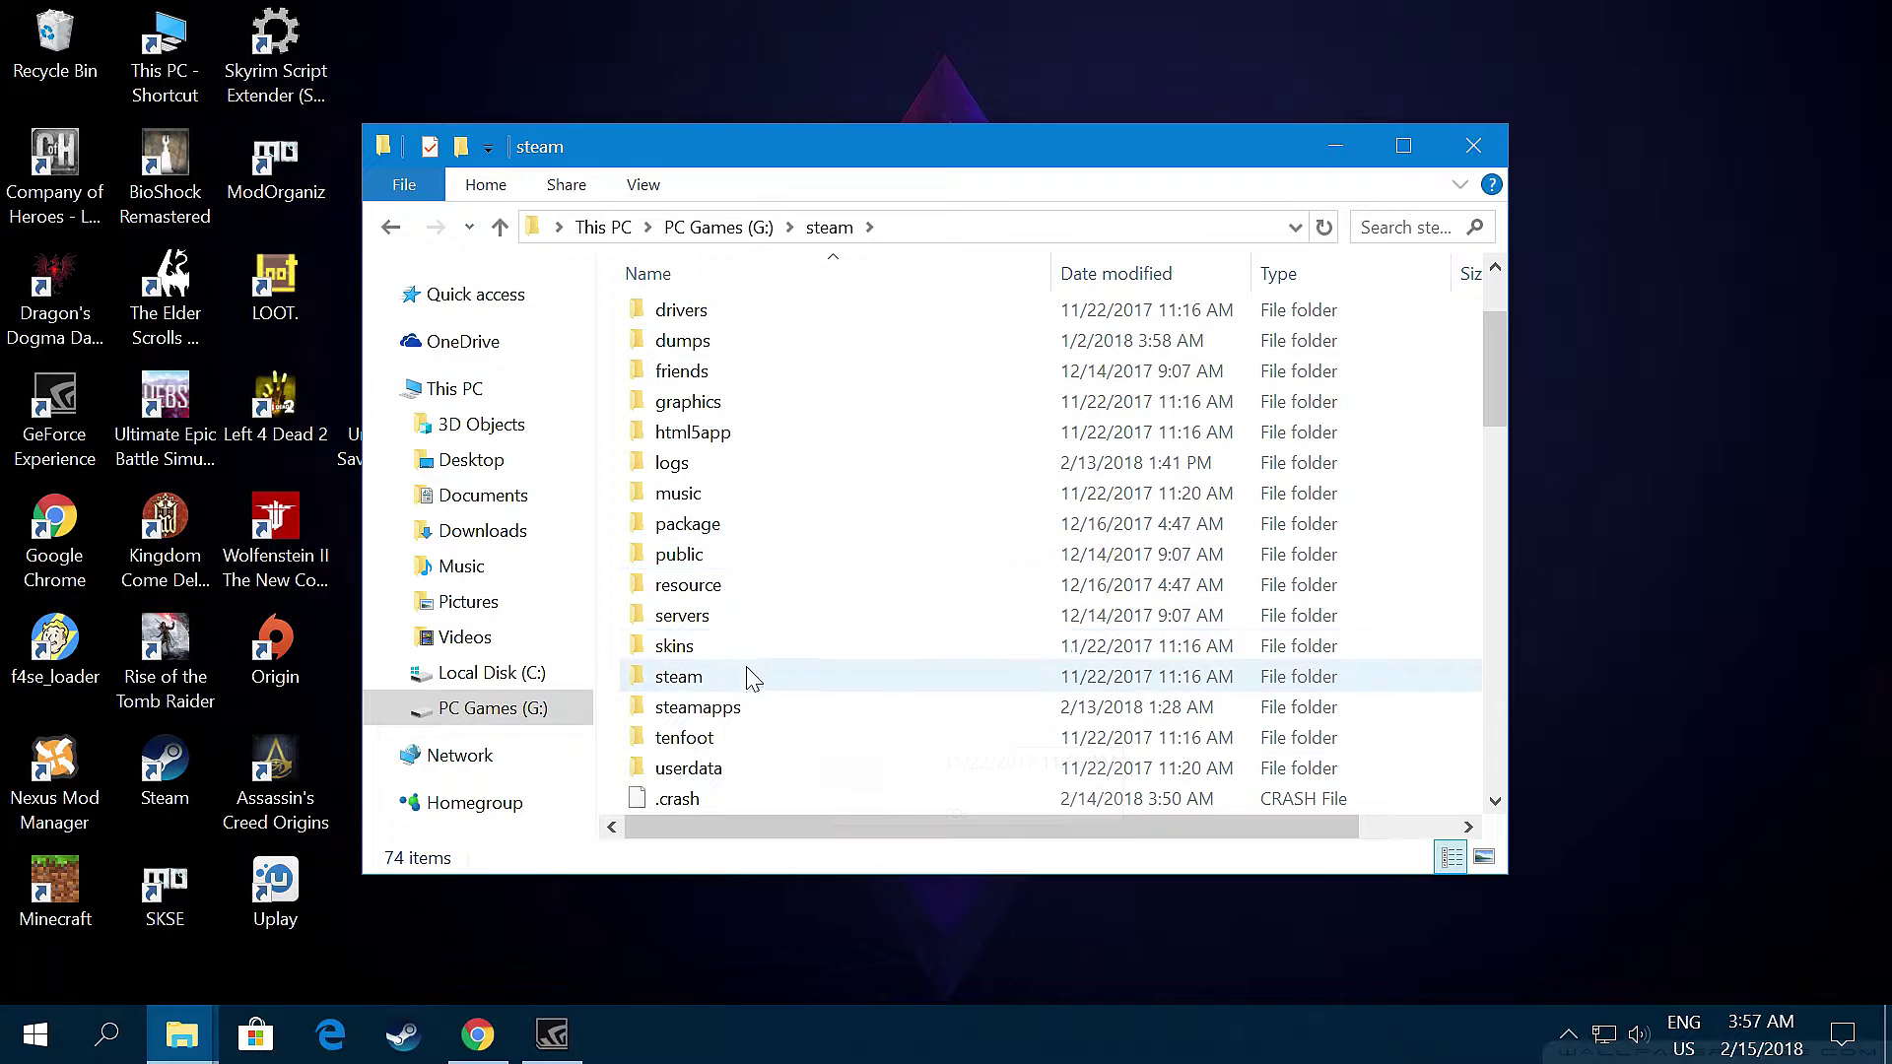
double_click(773, 708)
double_click(843, 318)
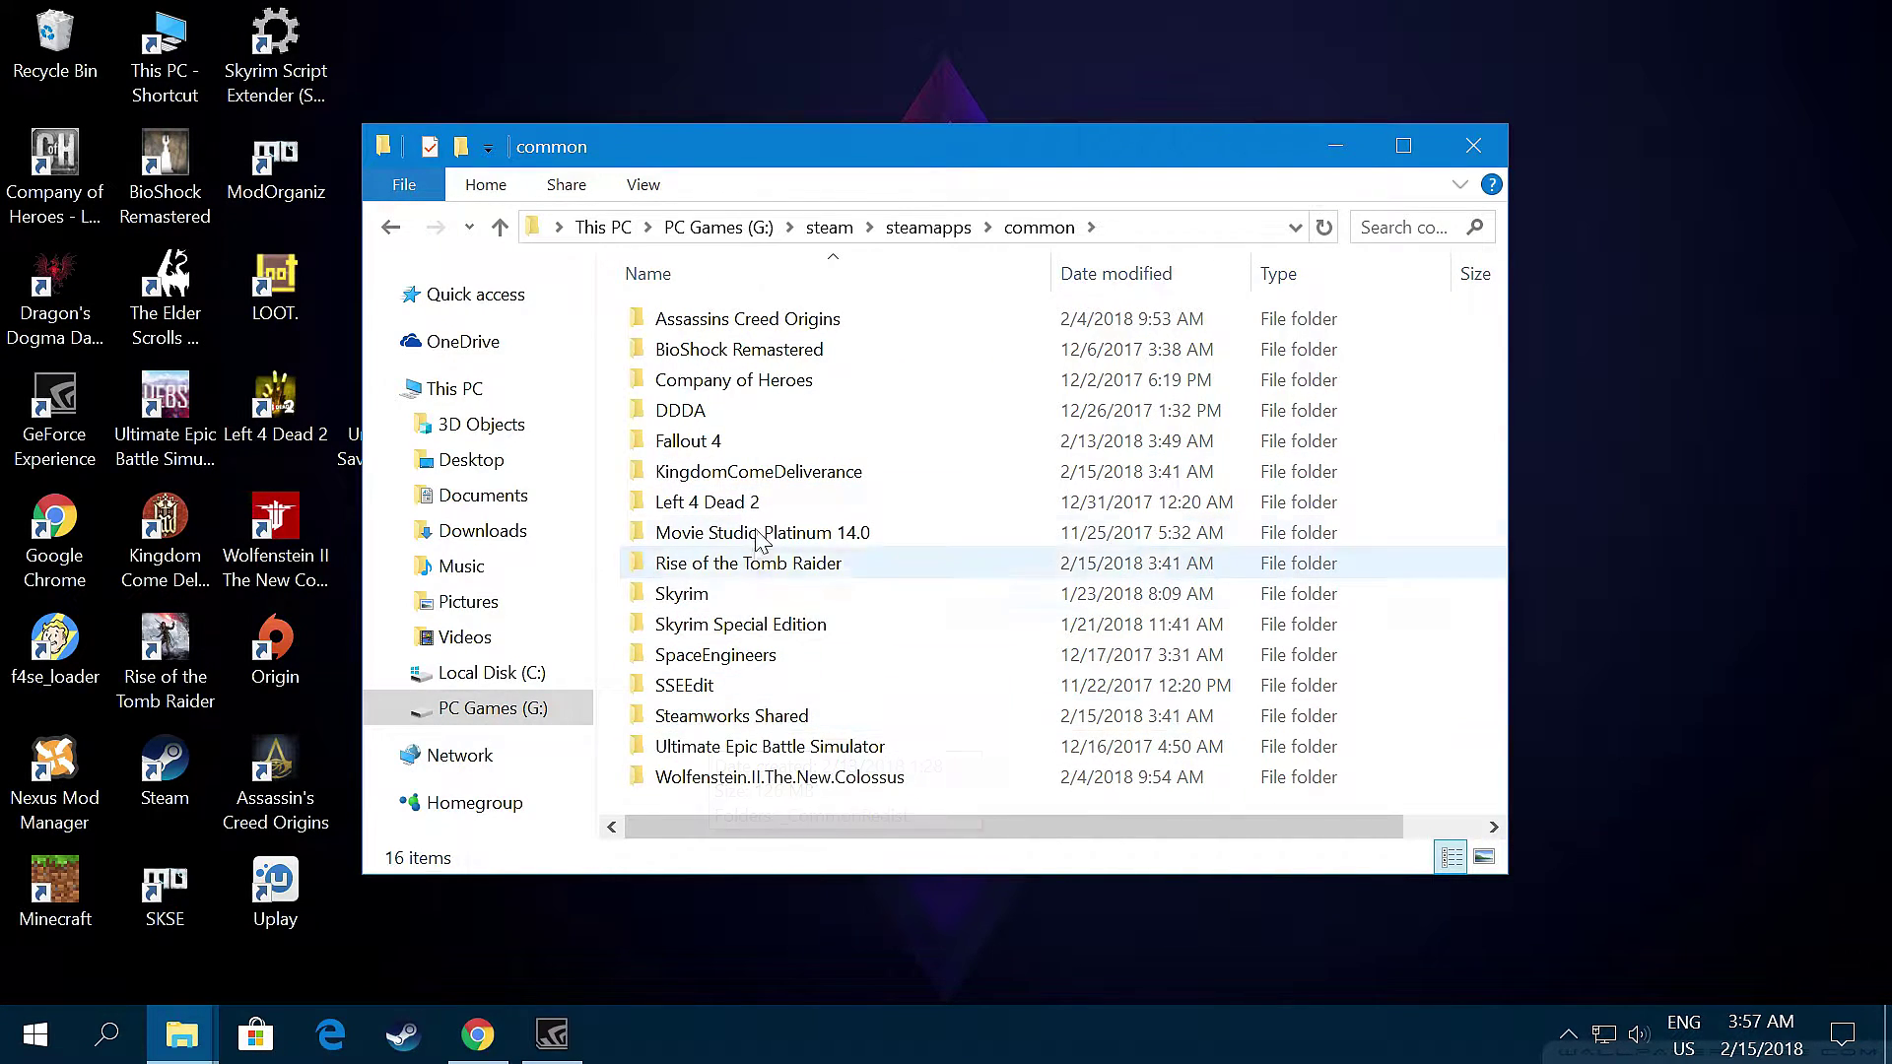
double_click(797, 481)
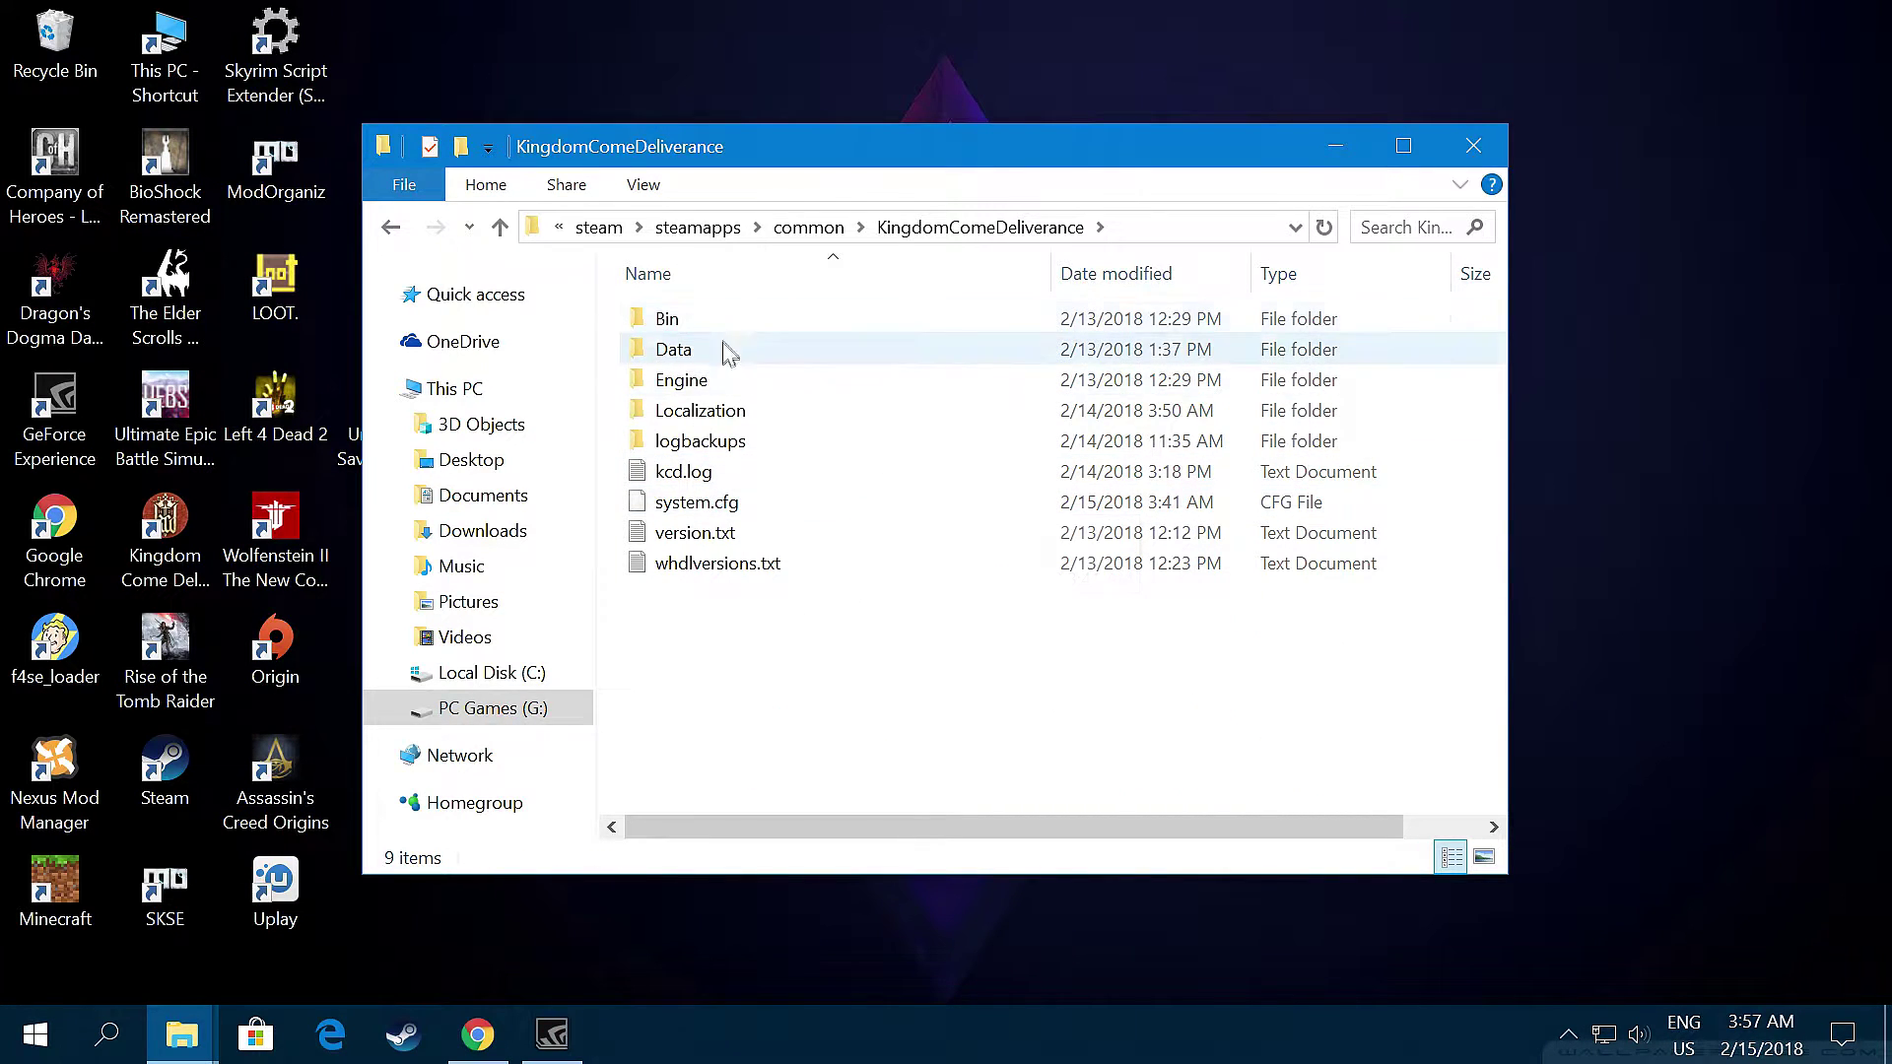
Open the game's Data folder and the extracted mod folder in a second window.
left_click(727, 365)
double_click(728, 365)
scroll(887, 512, "down", 4)
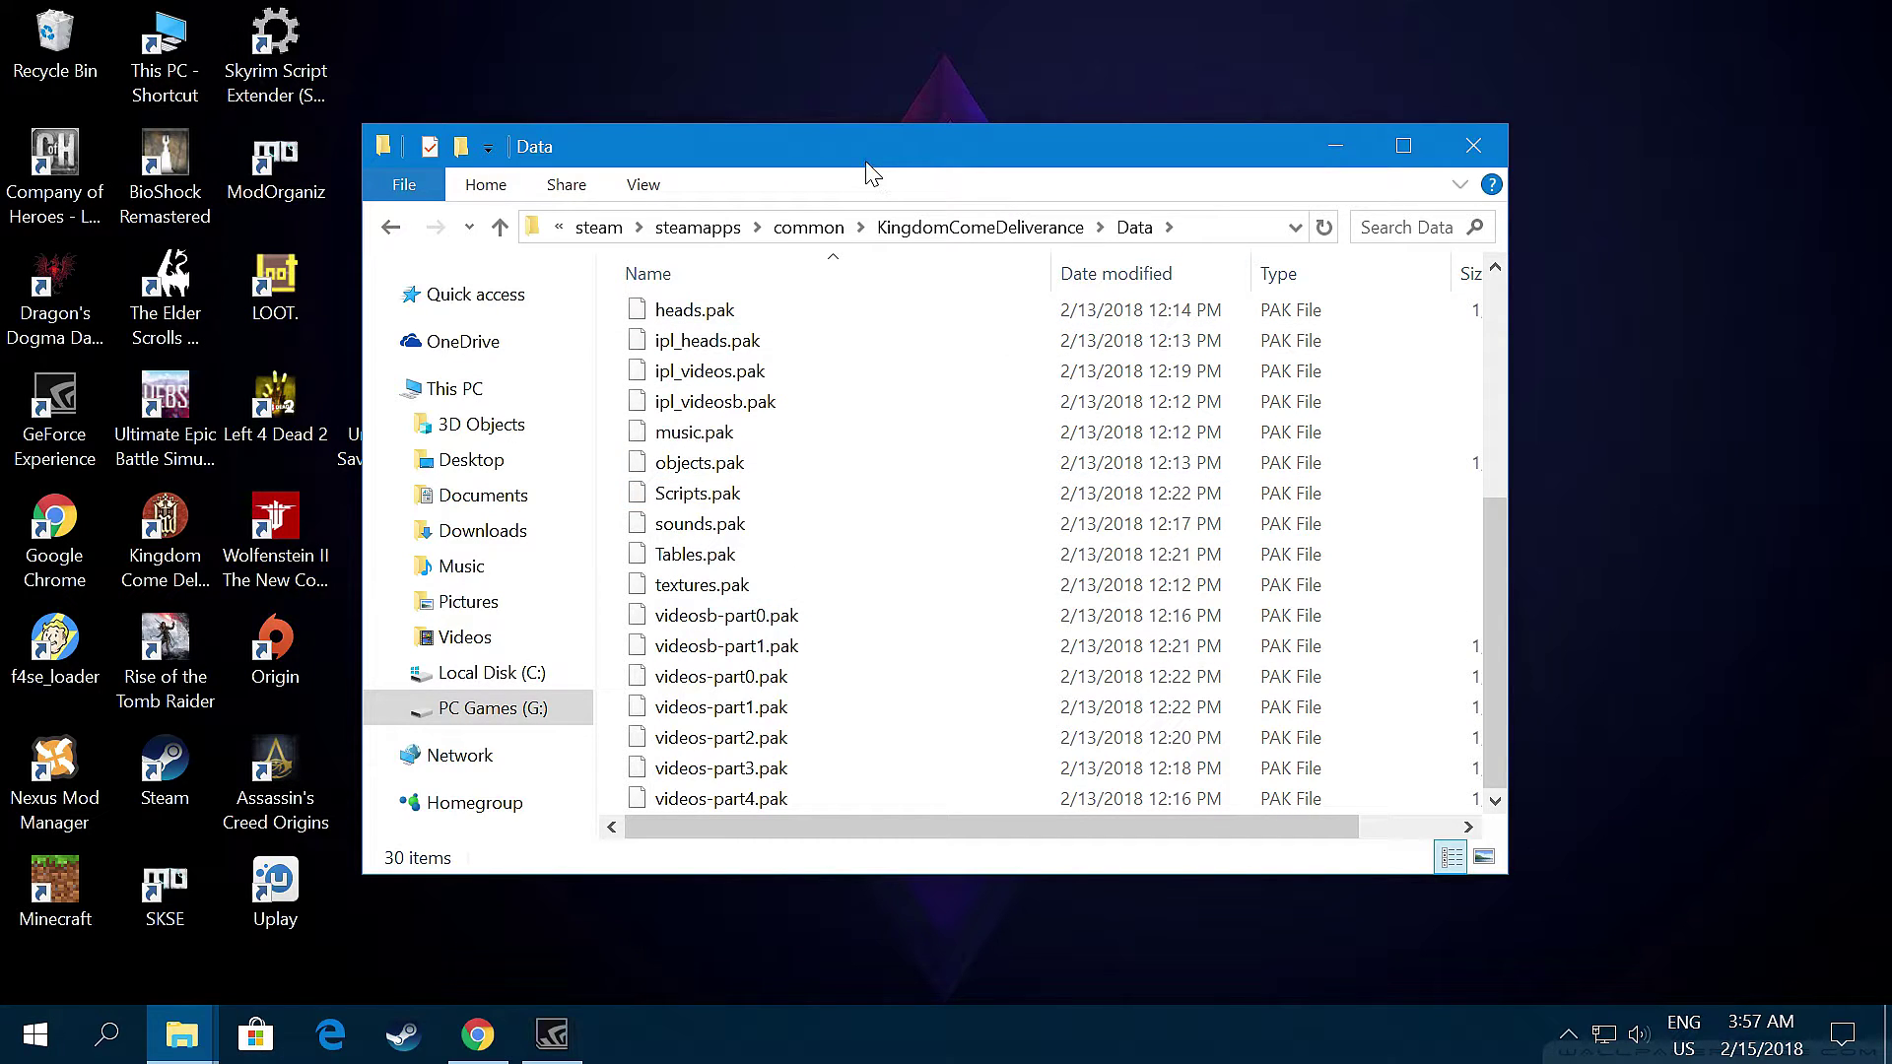
scroll(991, 581, "up", 5)
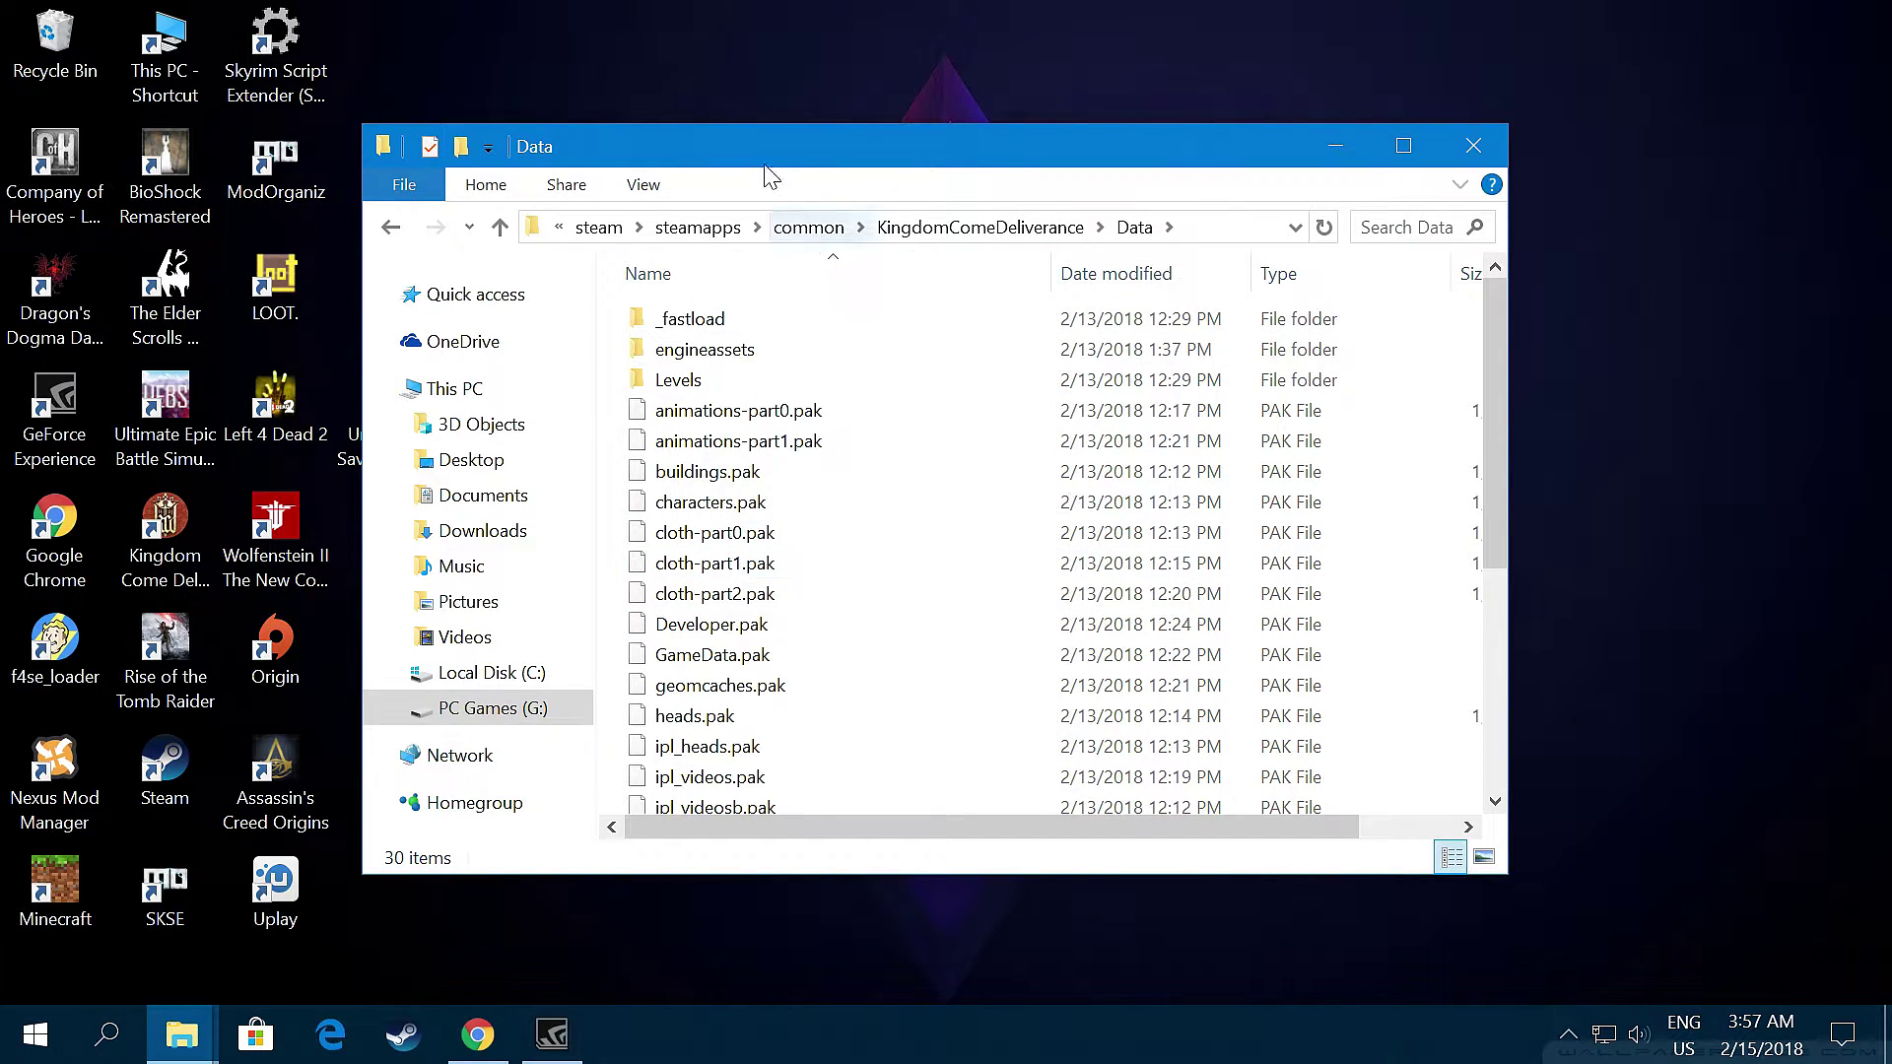
left_click_drag(705, 173, 896, 157)
double_click(400, 404)
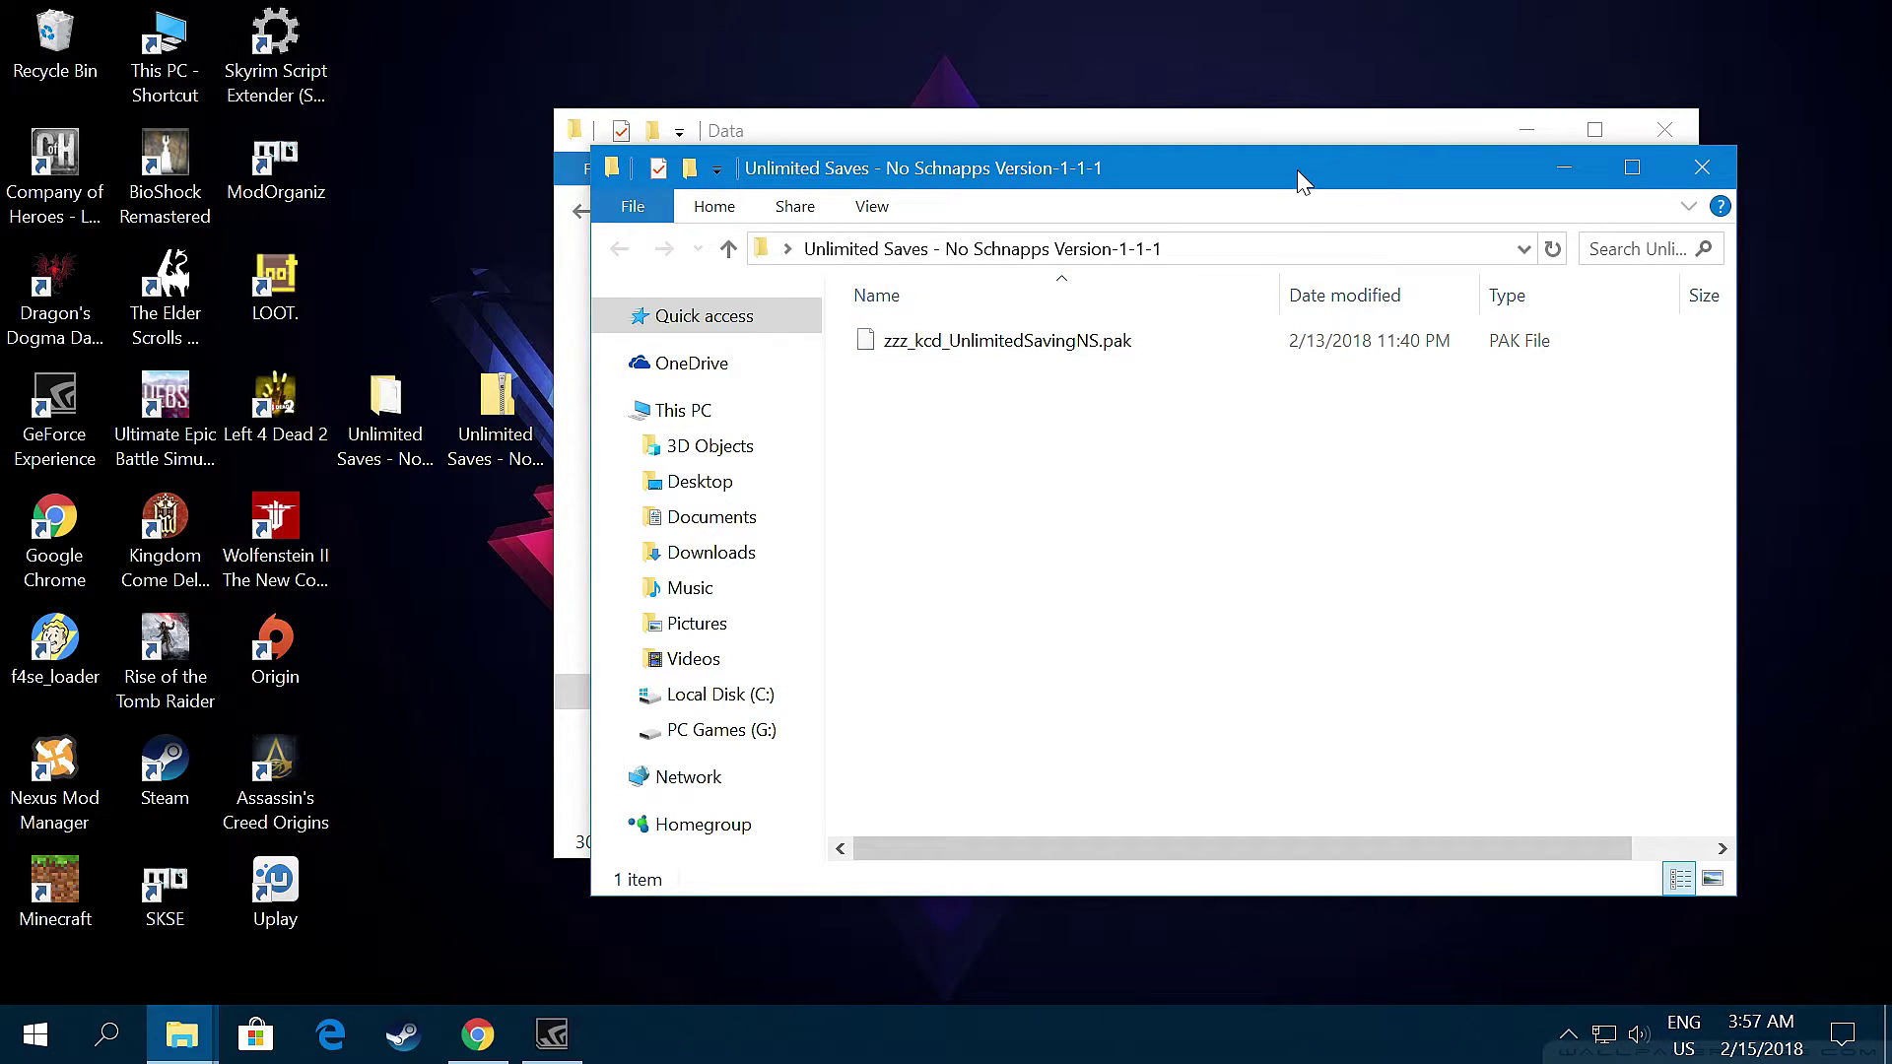
Copy zzz_kcd_UnlimitedSavingNS.pak into the Data folder and close both Explorer windows.
mouse_move(1297, 170)
left_mouse_down()
mouse_move(1269, 946)
mouse_move(1269, 887)
mouse_move(1351, 820)
mouse_move(1352, 841)
mouse_move(1325, 739)
left_mouse_up()
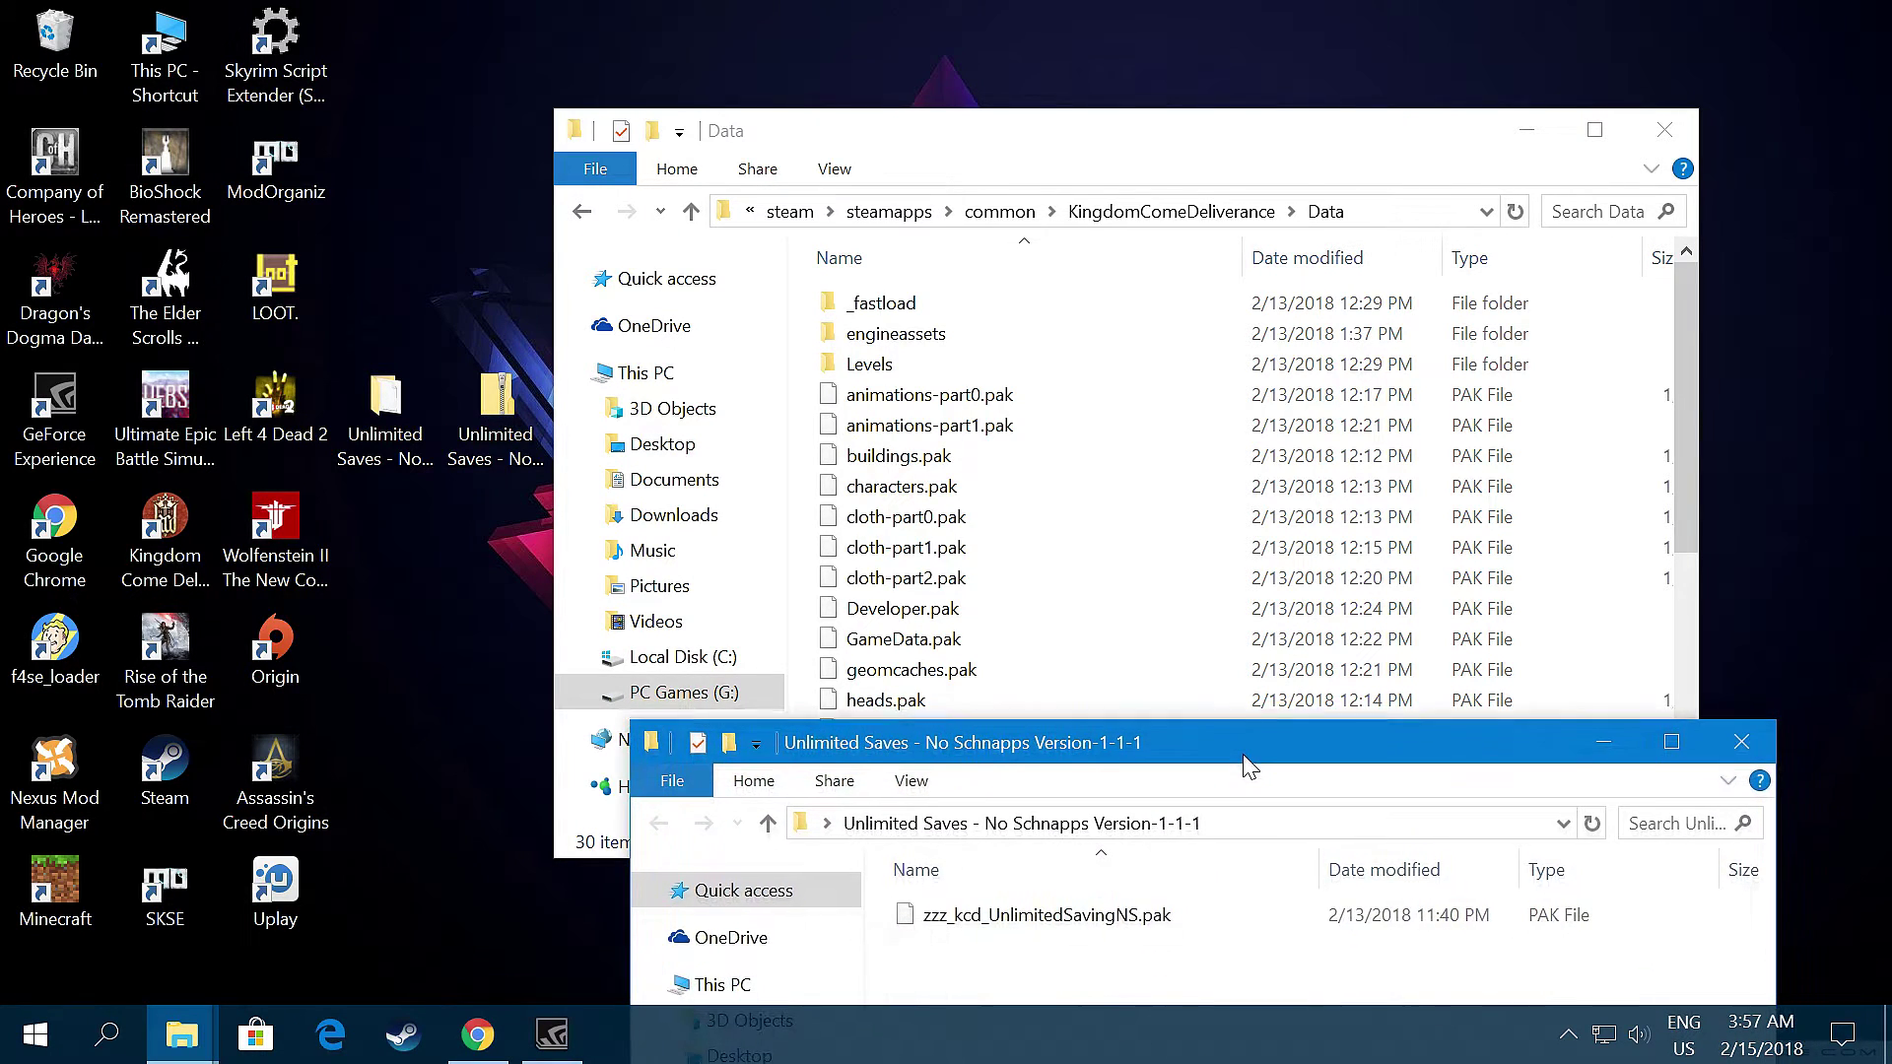
left_click_drag(931, 914, 803, 681)
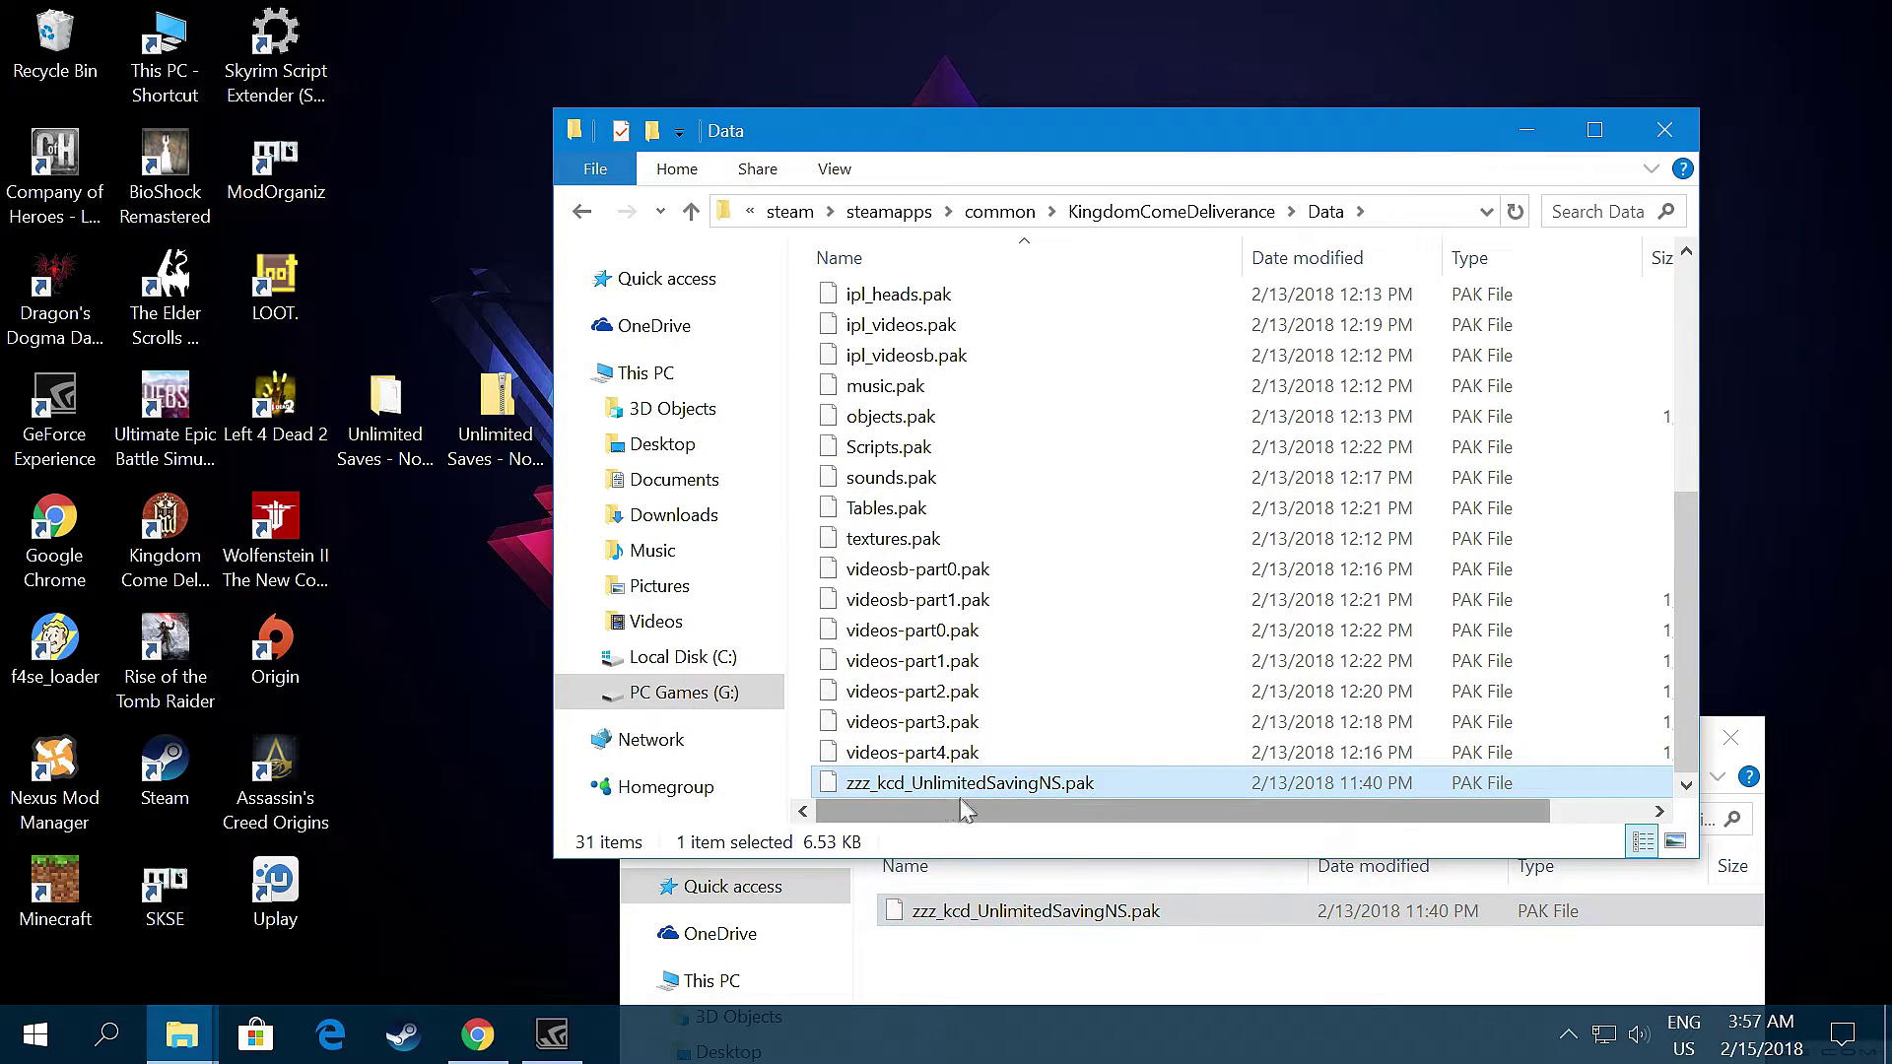
left_click(1758, 744)
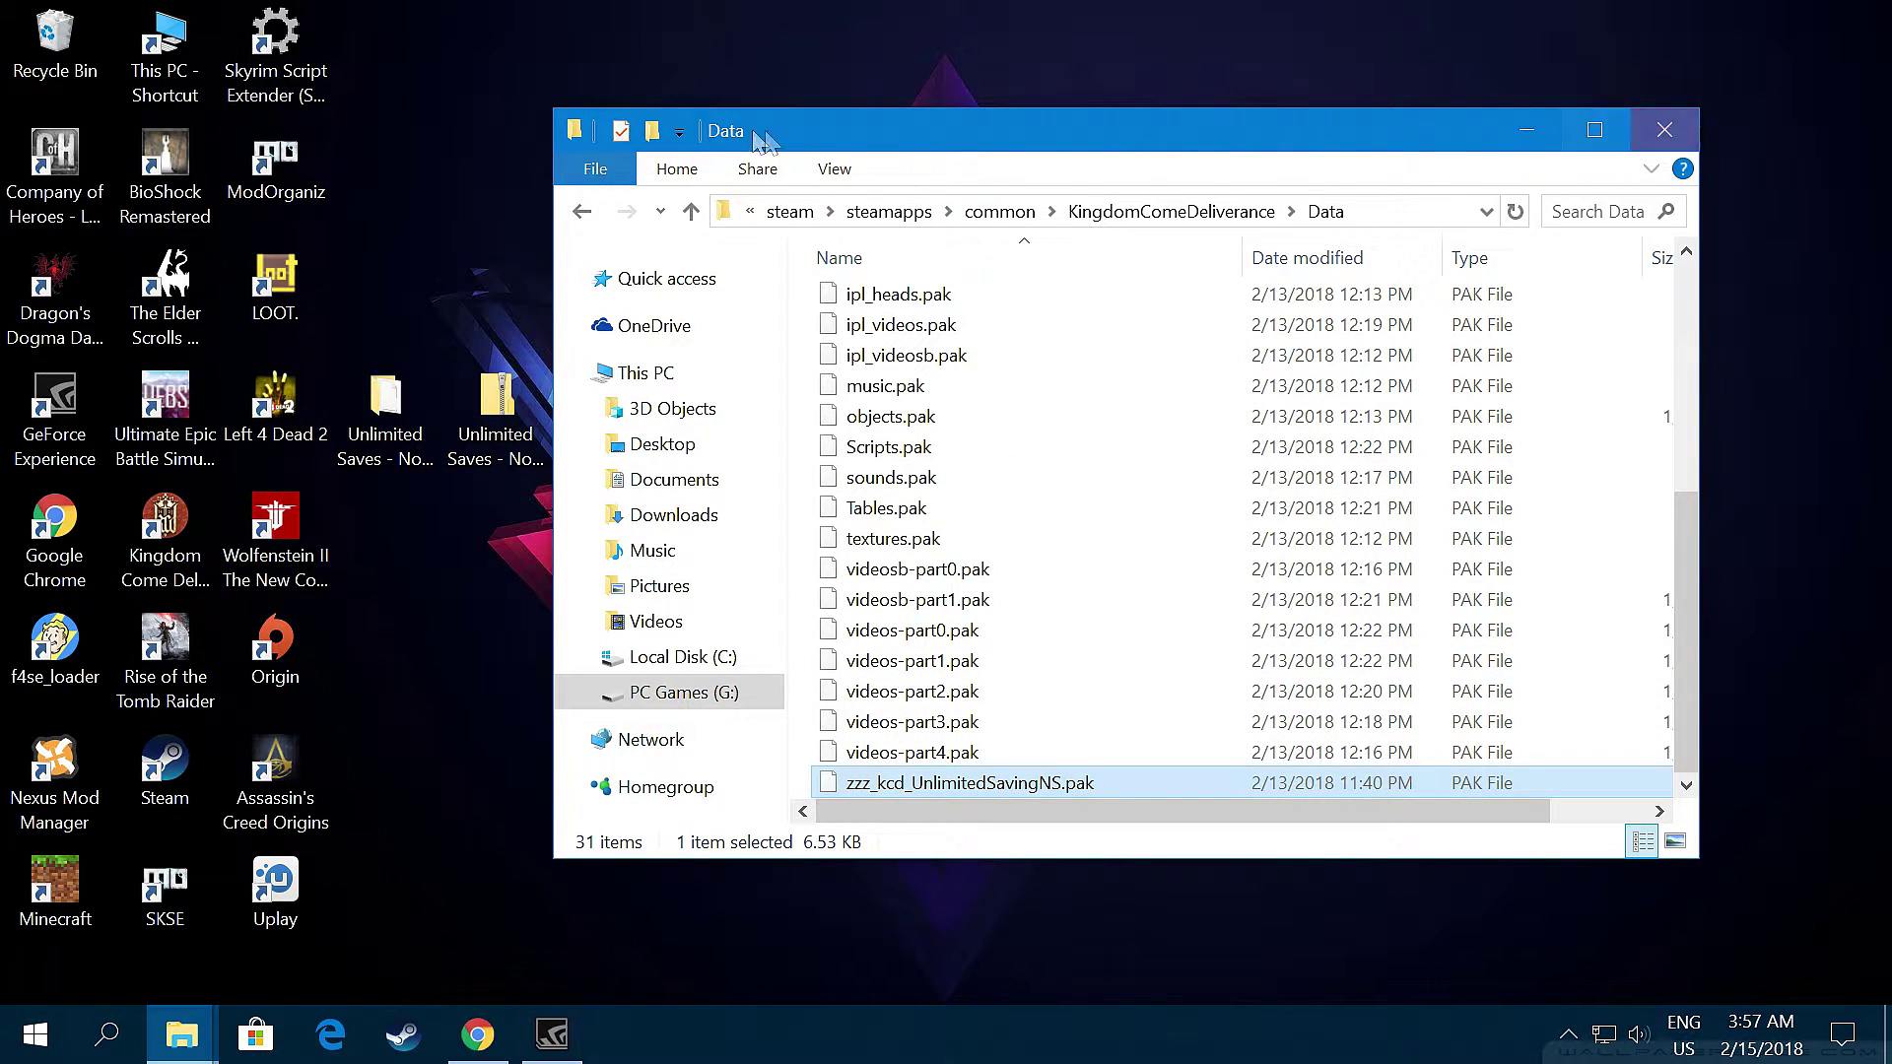
left_click(1675, 131)
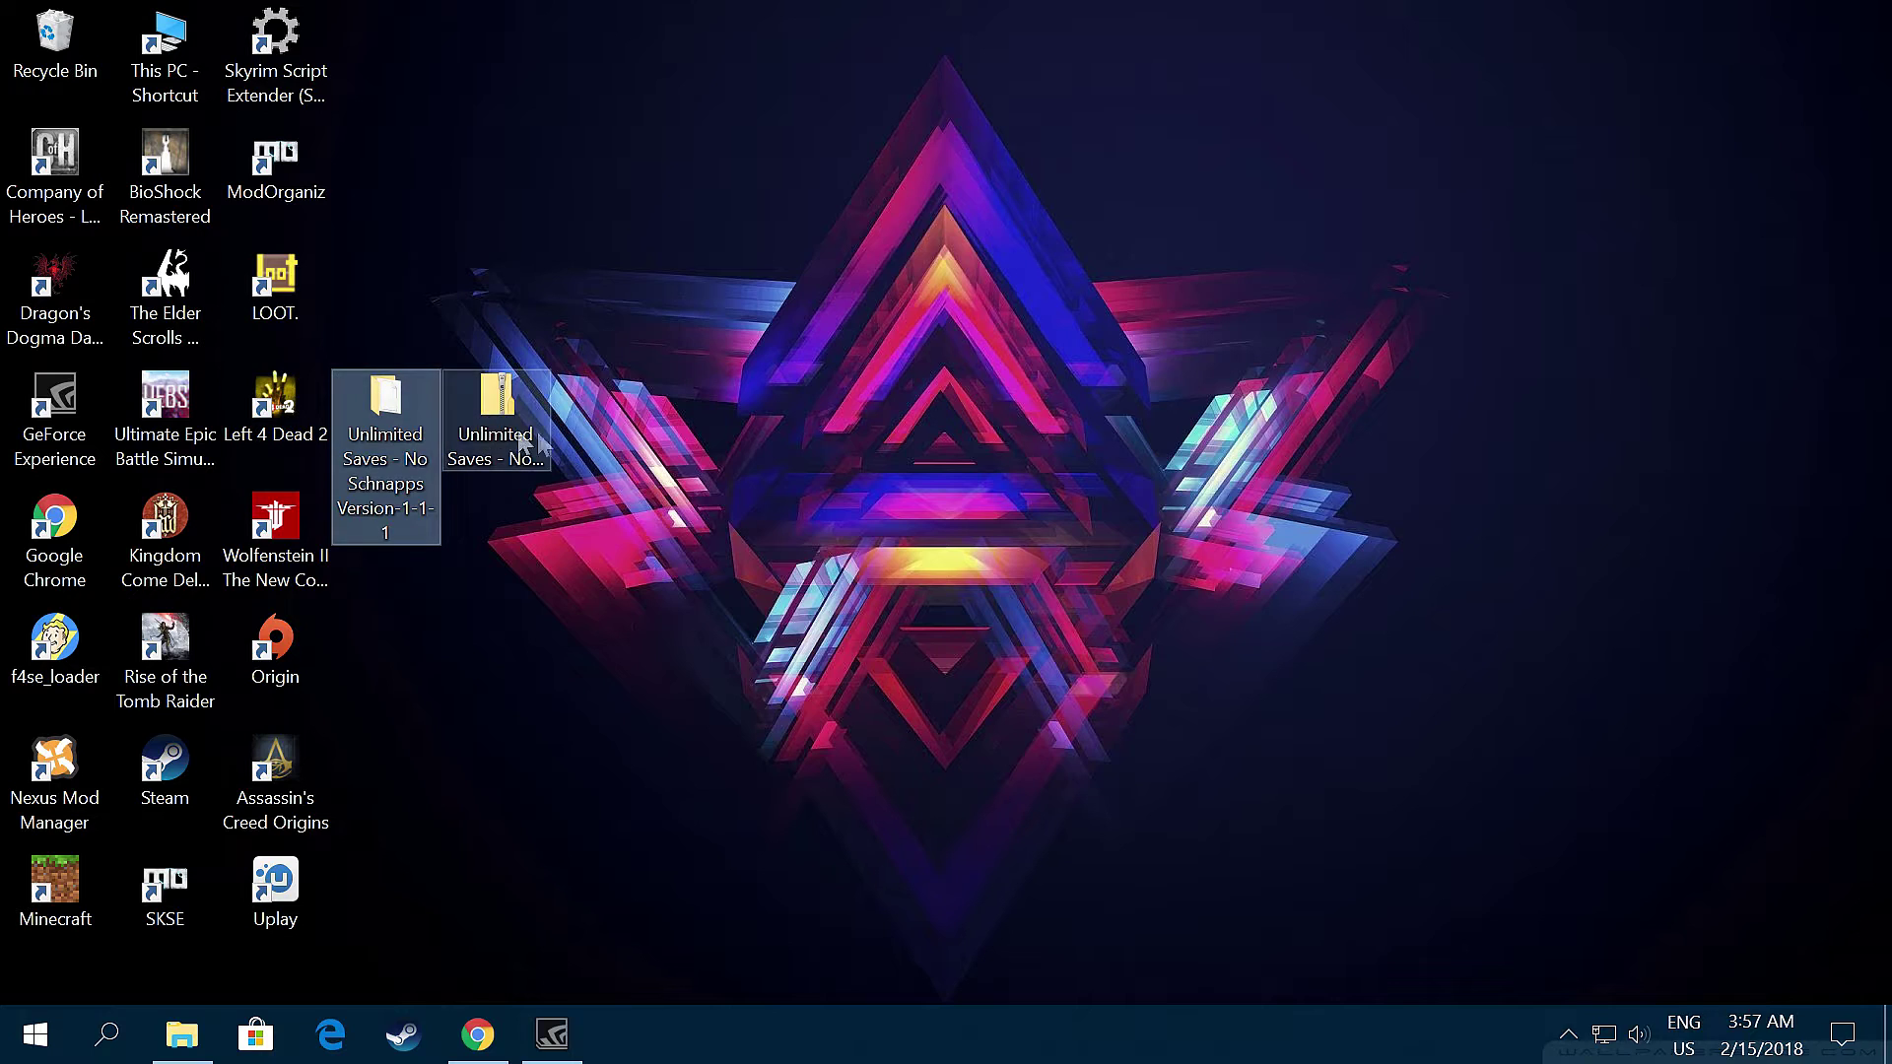
Move the zip icon aside and launch Kingdom Come: Deliverance from its desktop shortcut.
left_click_drag(498, 414, 387, 562)
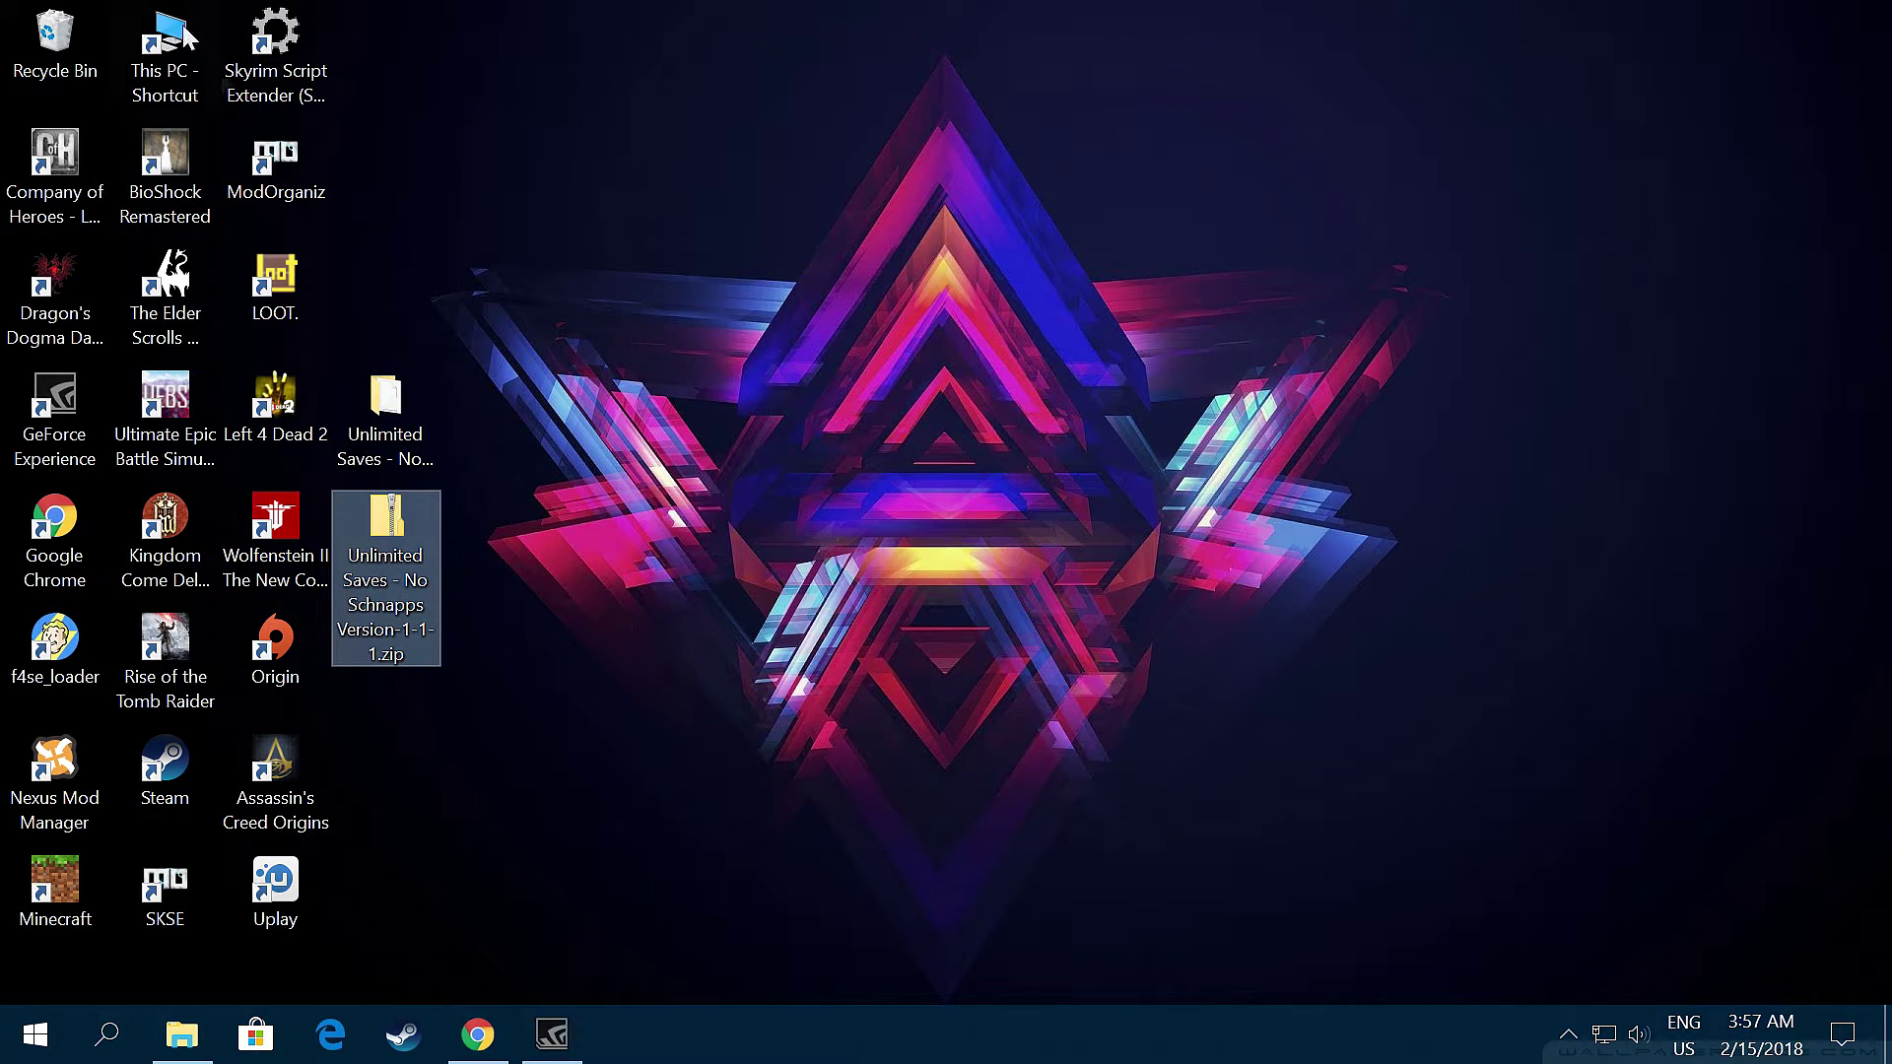
double_click(187, 557)
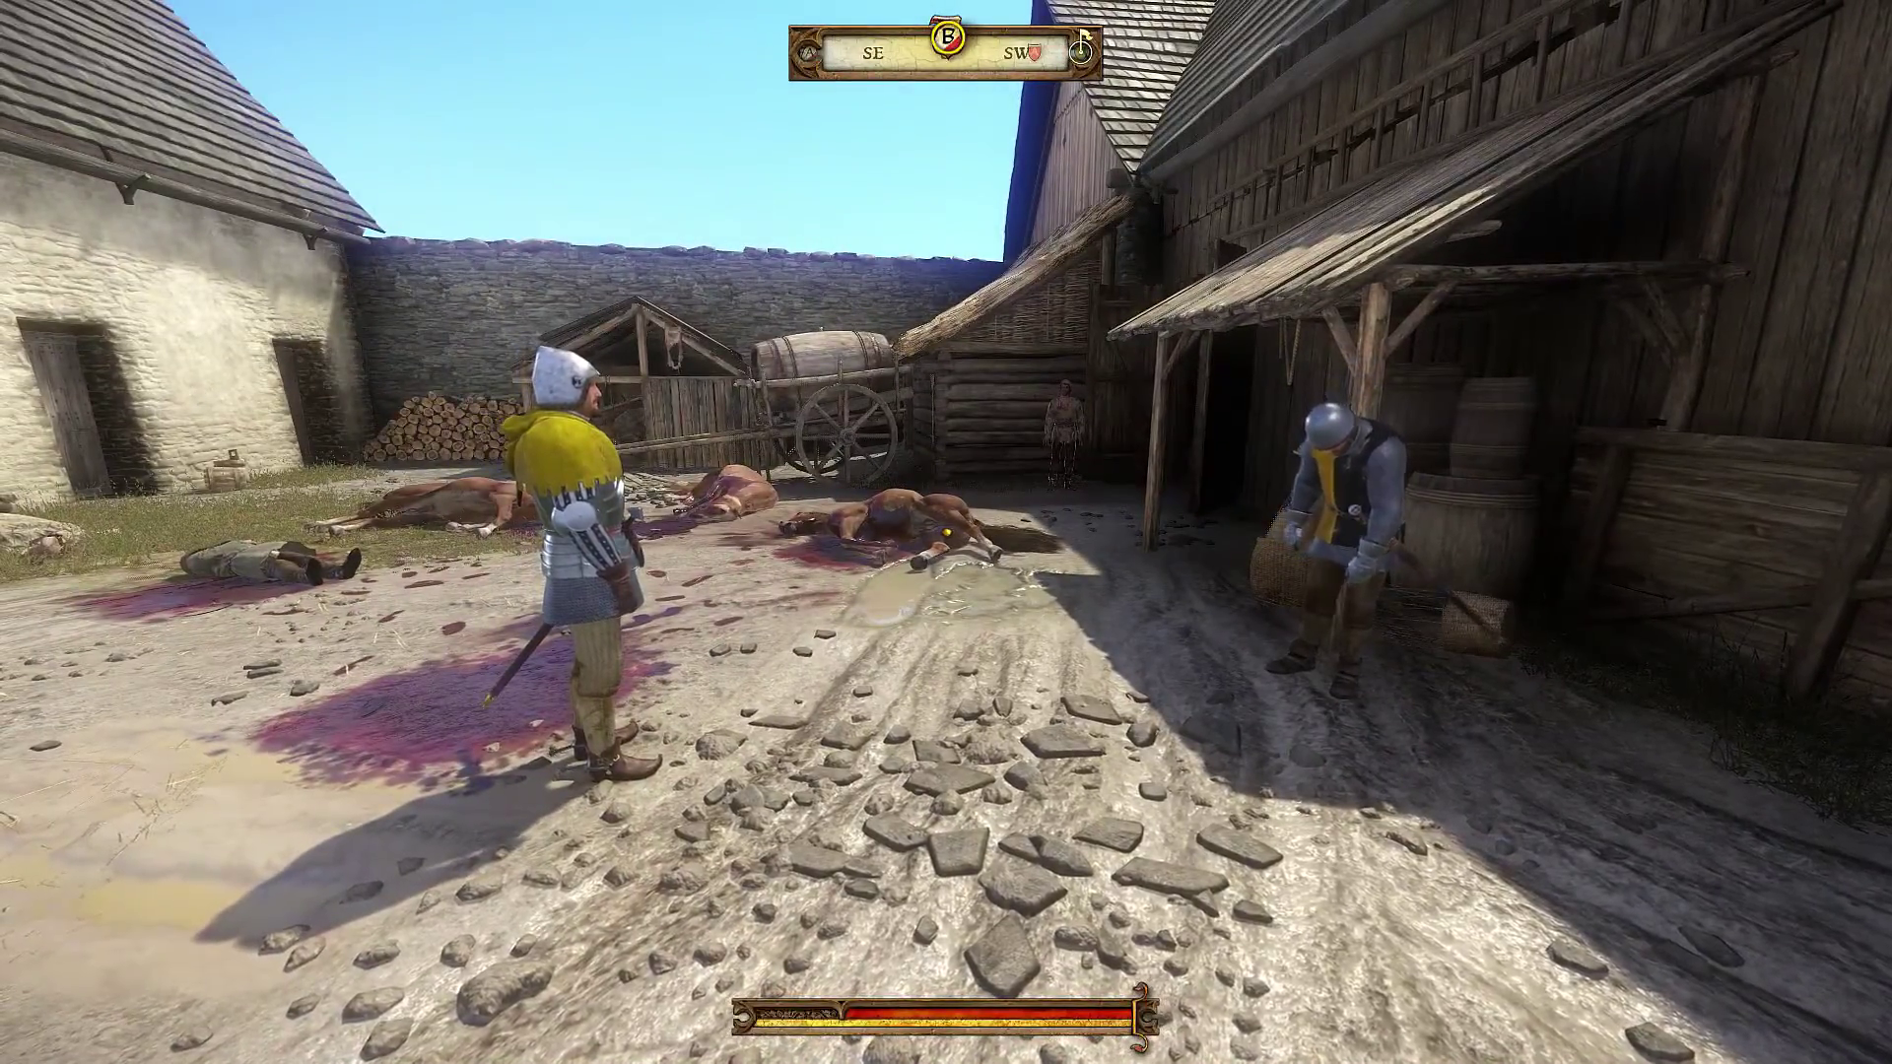
Check the Saviour Schnapps count (6) in the inventory.
key("i")
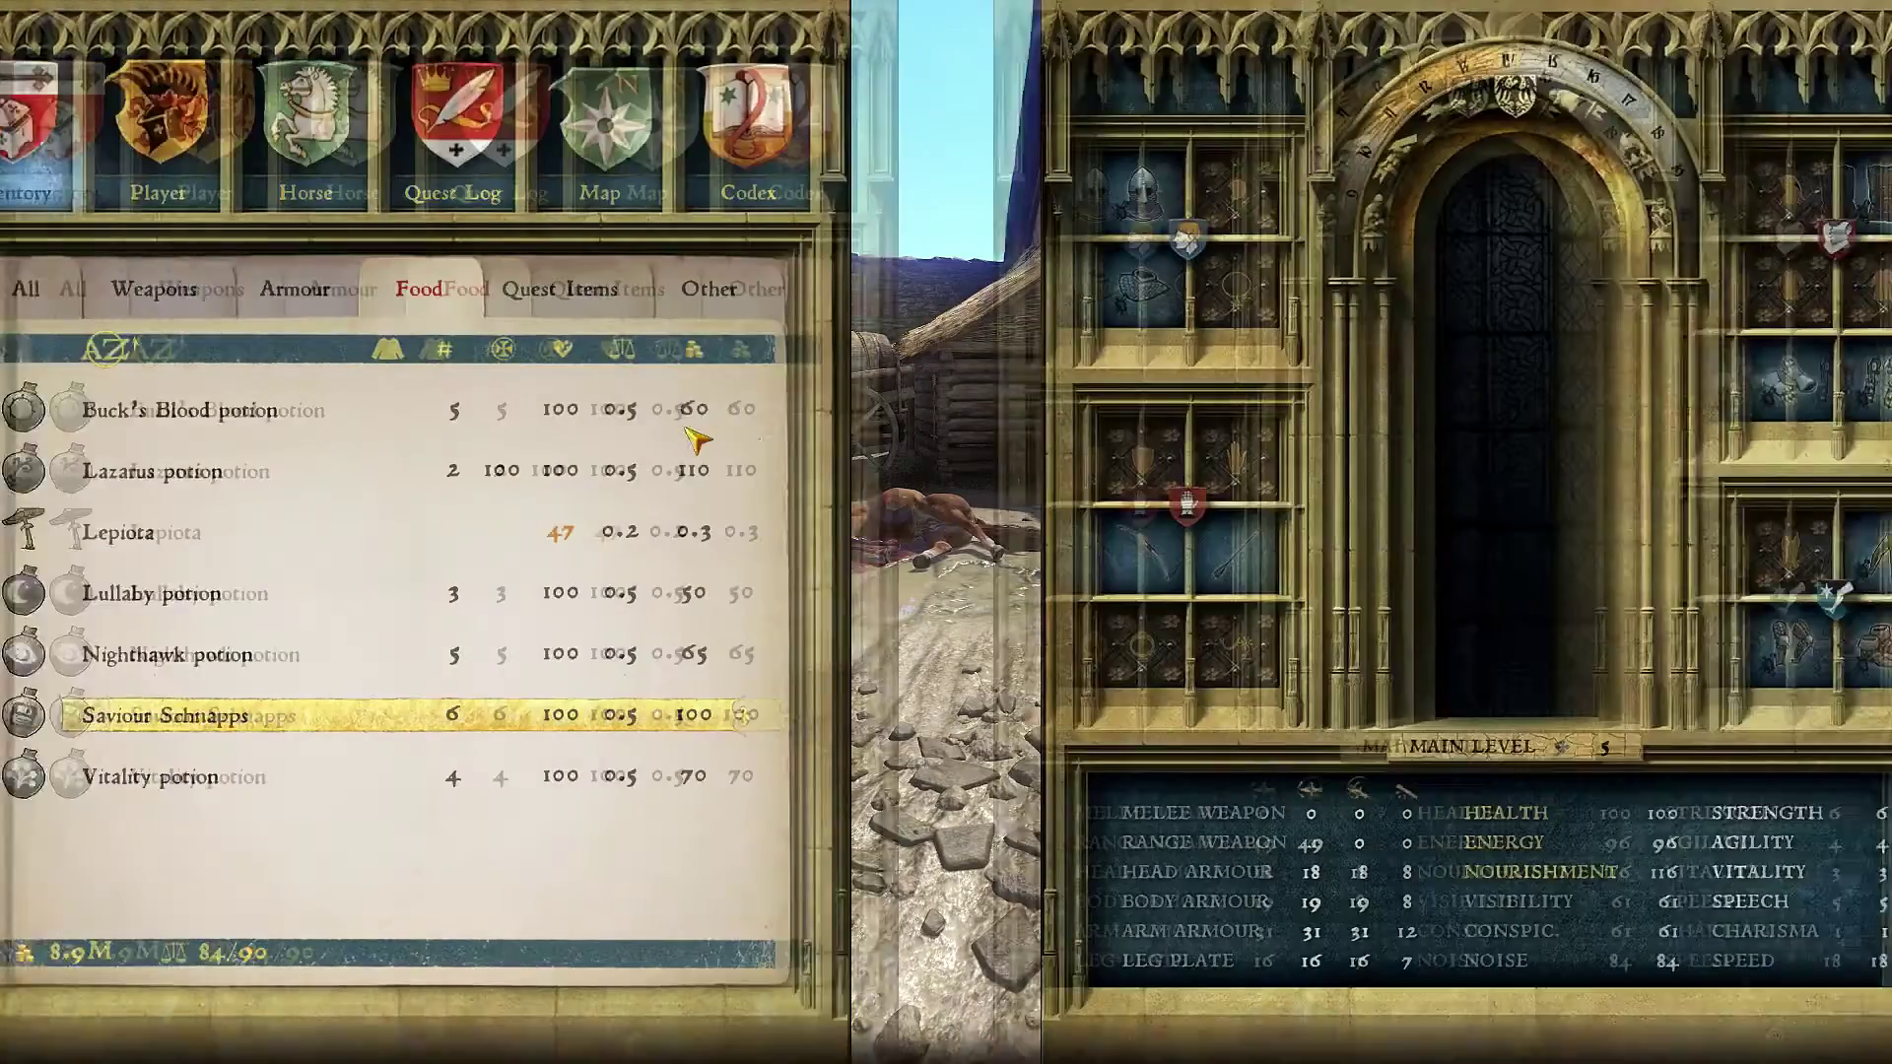
key("Down")
key("Up")
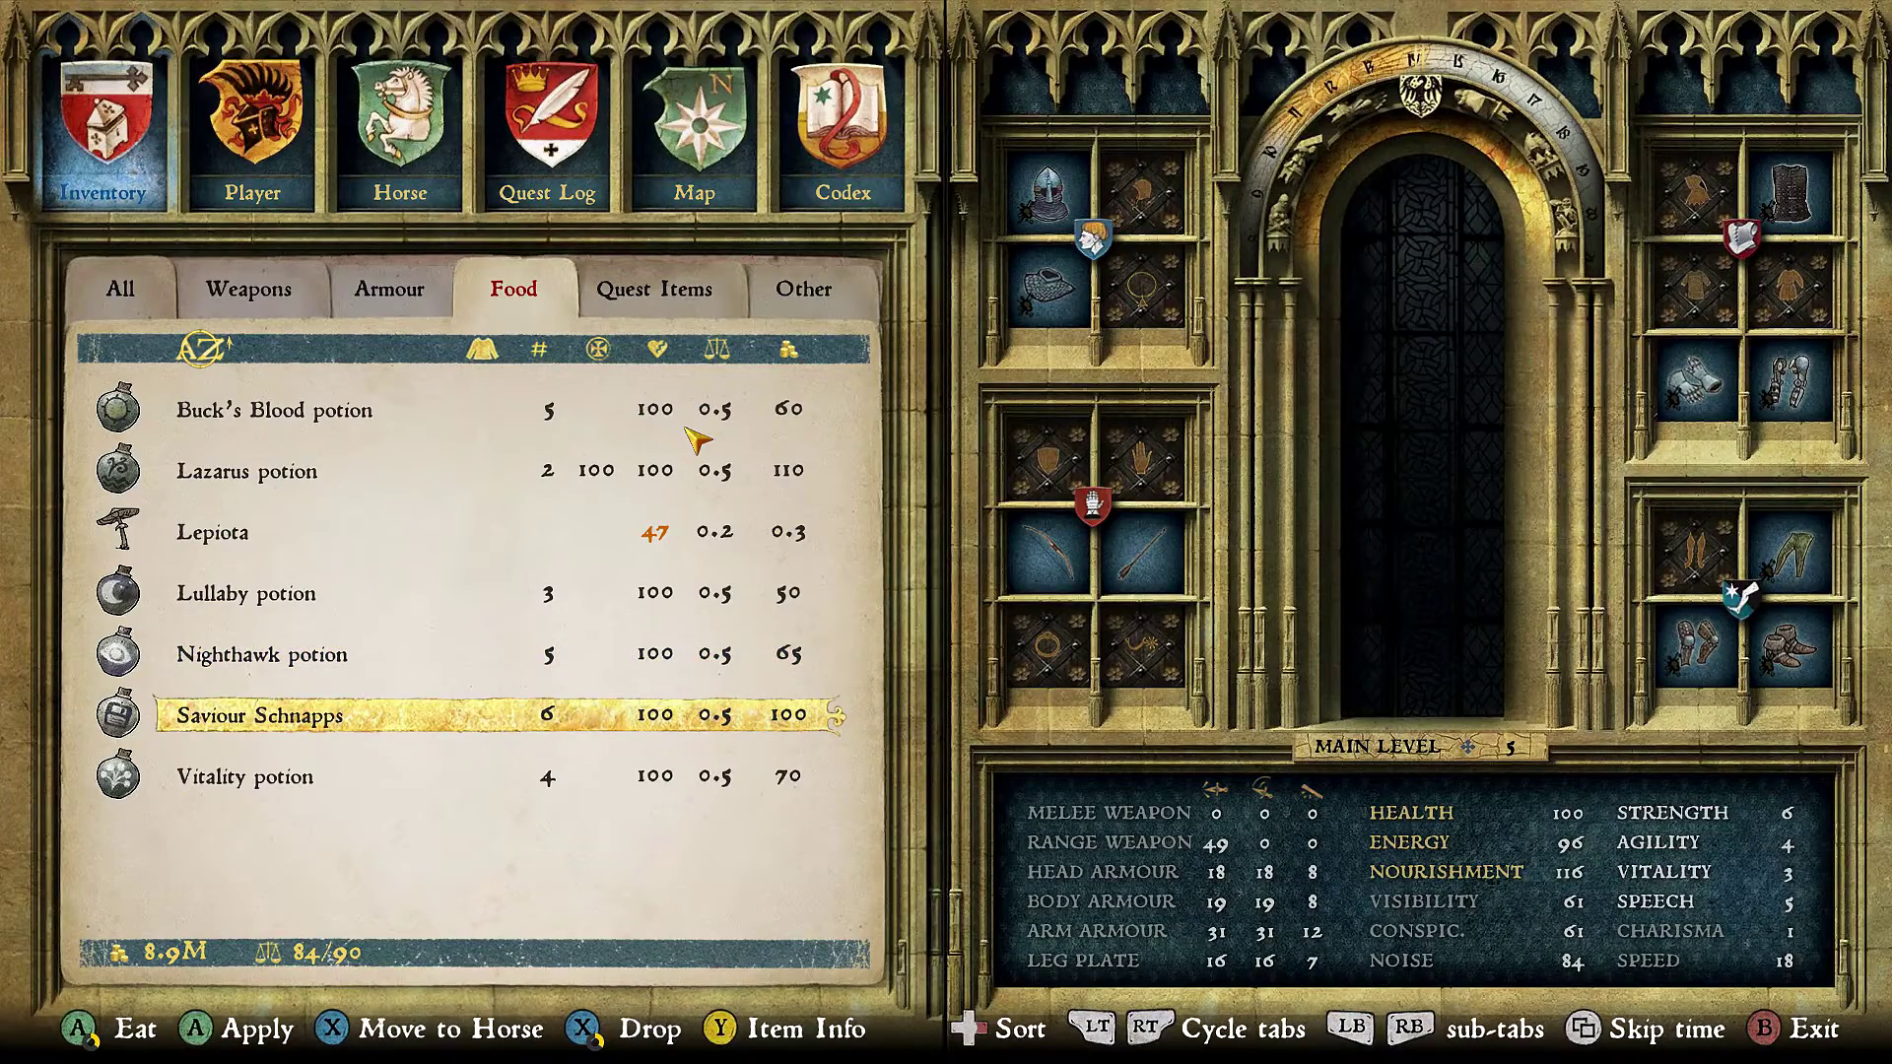
key("Escape")
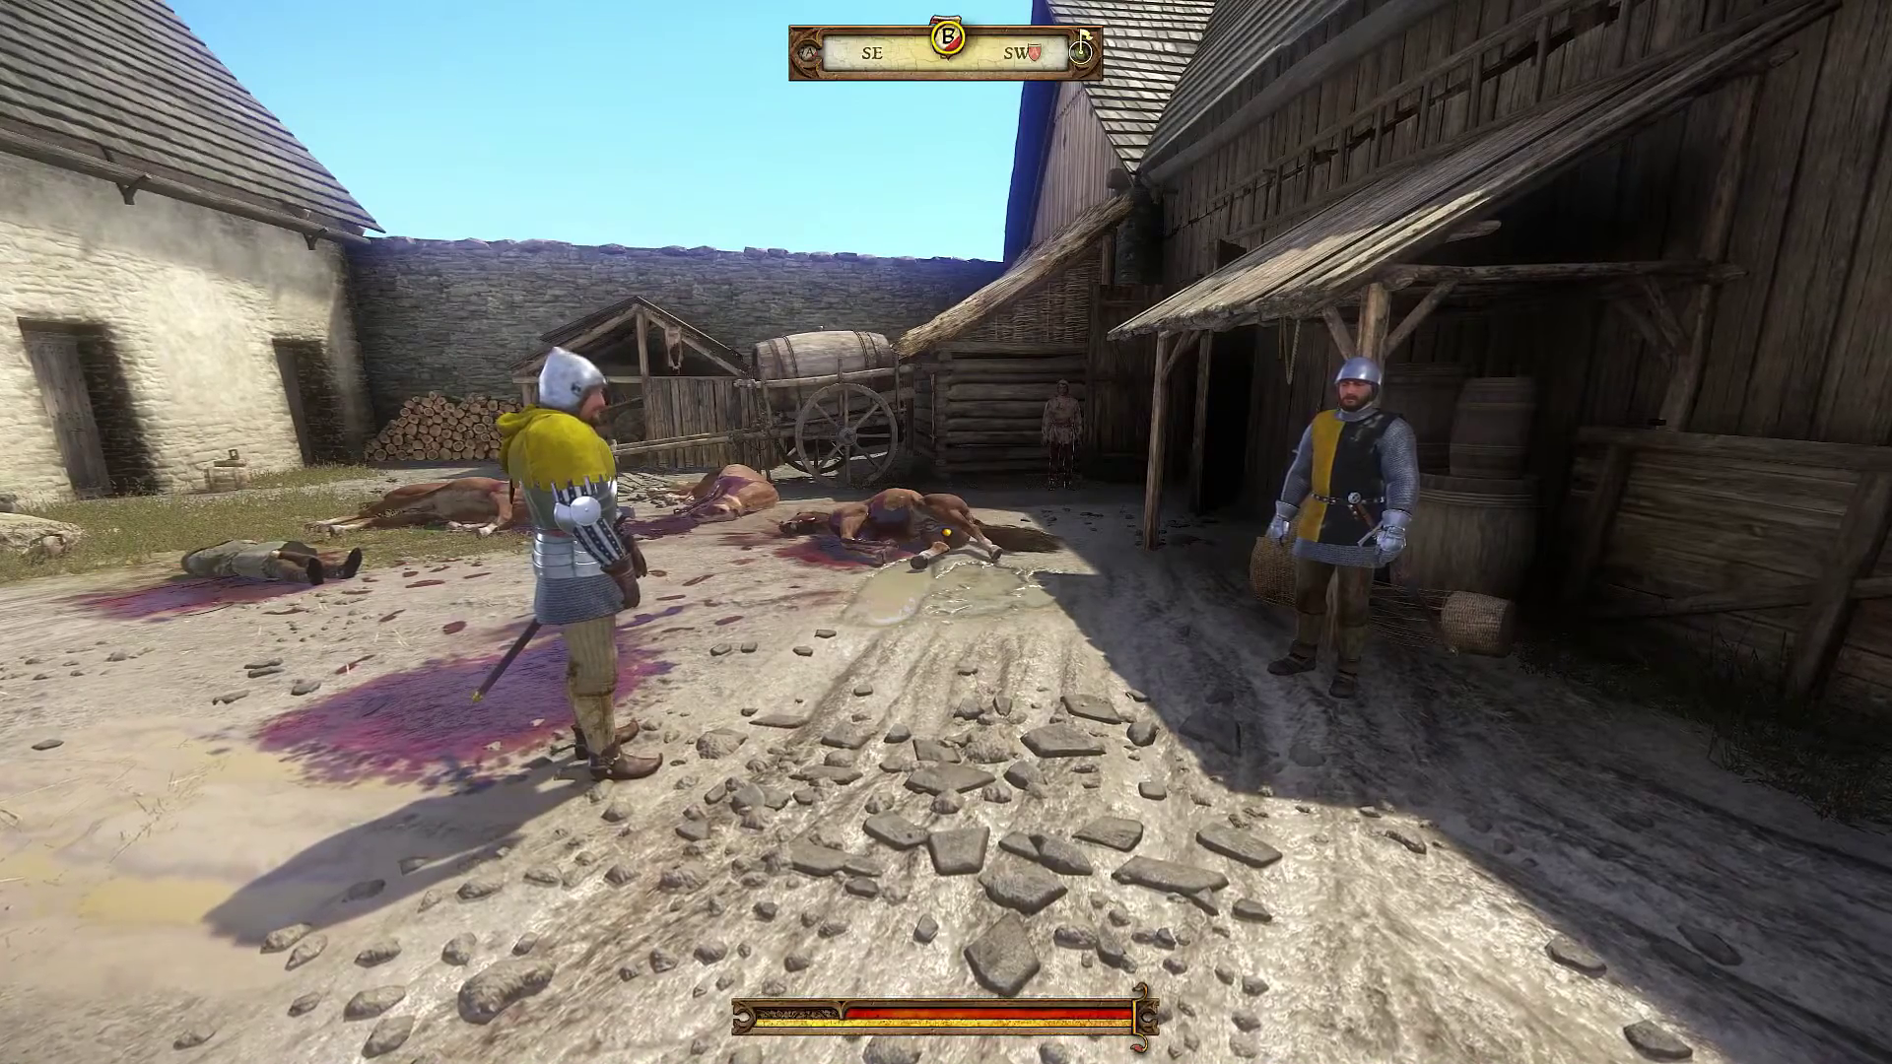
Save the game by overwriting save slot 33.
key("Escape")
key("Down")
key("Return")
key("Down")
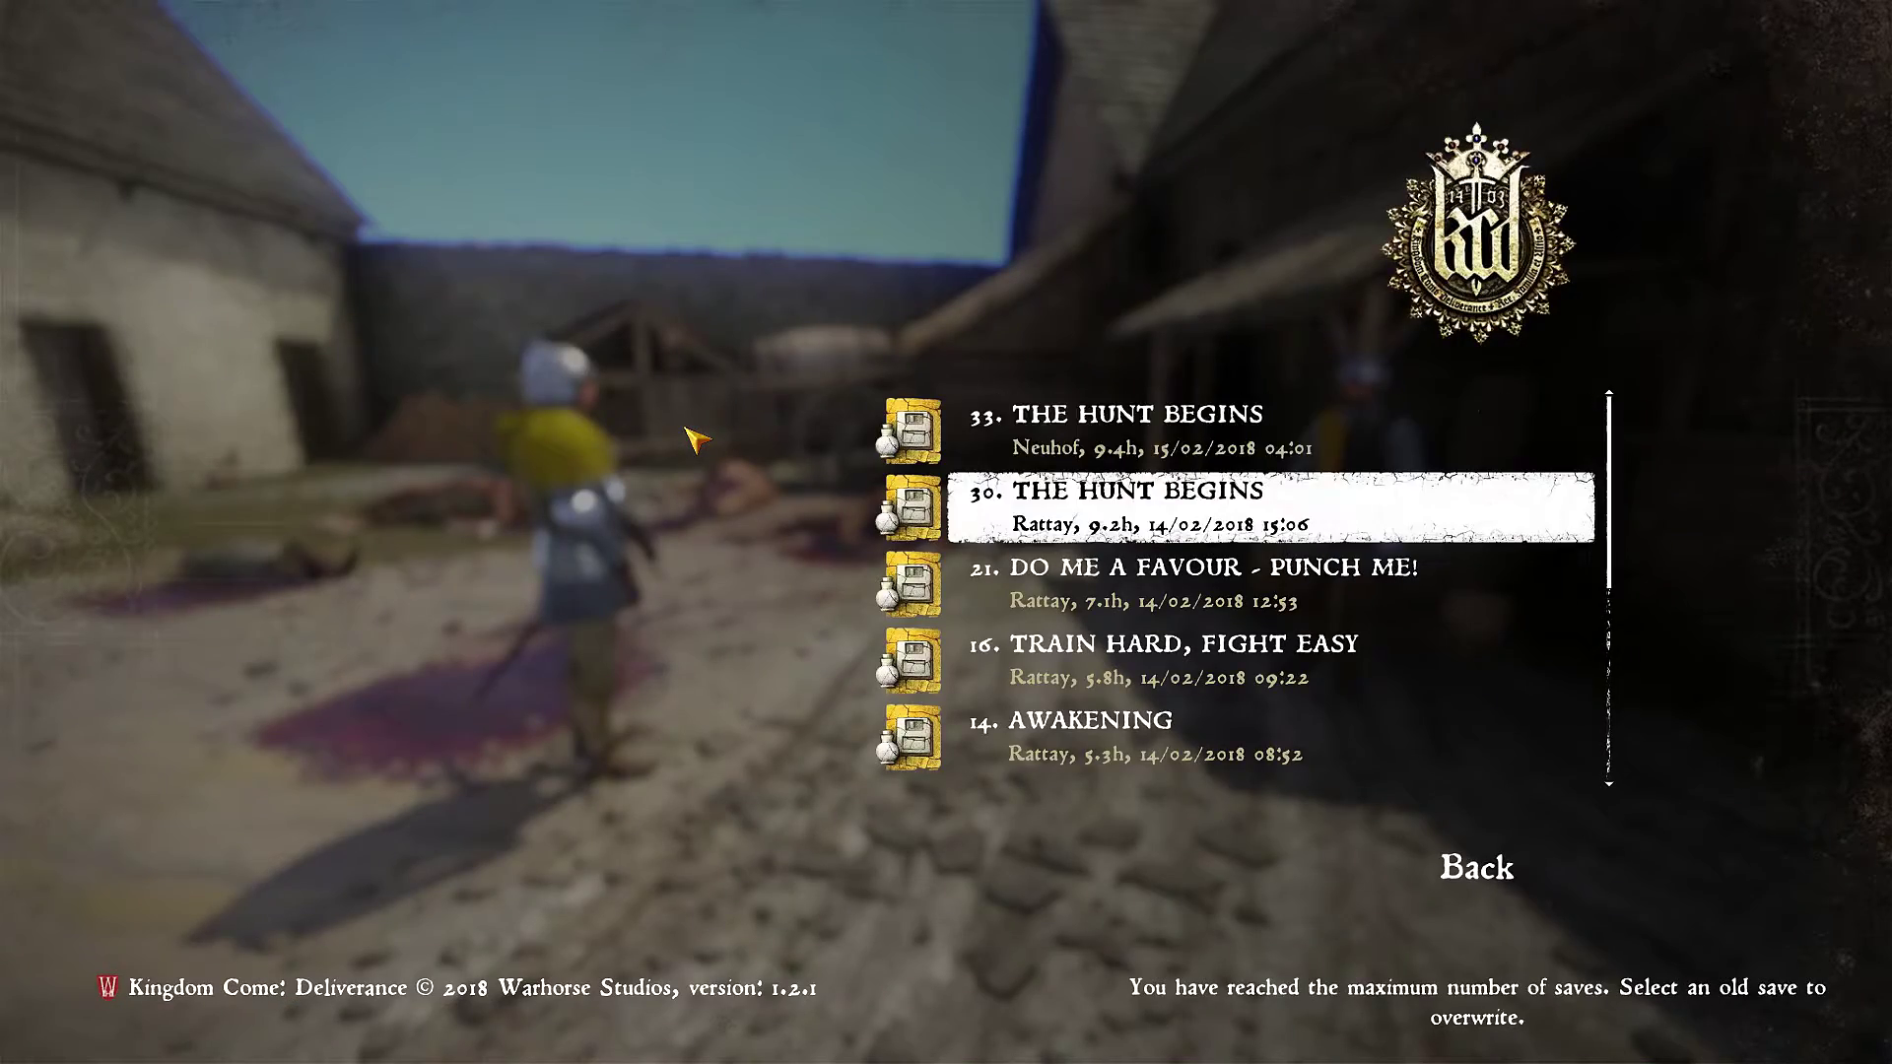
key("Up")
key("Return")
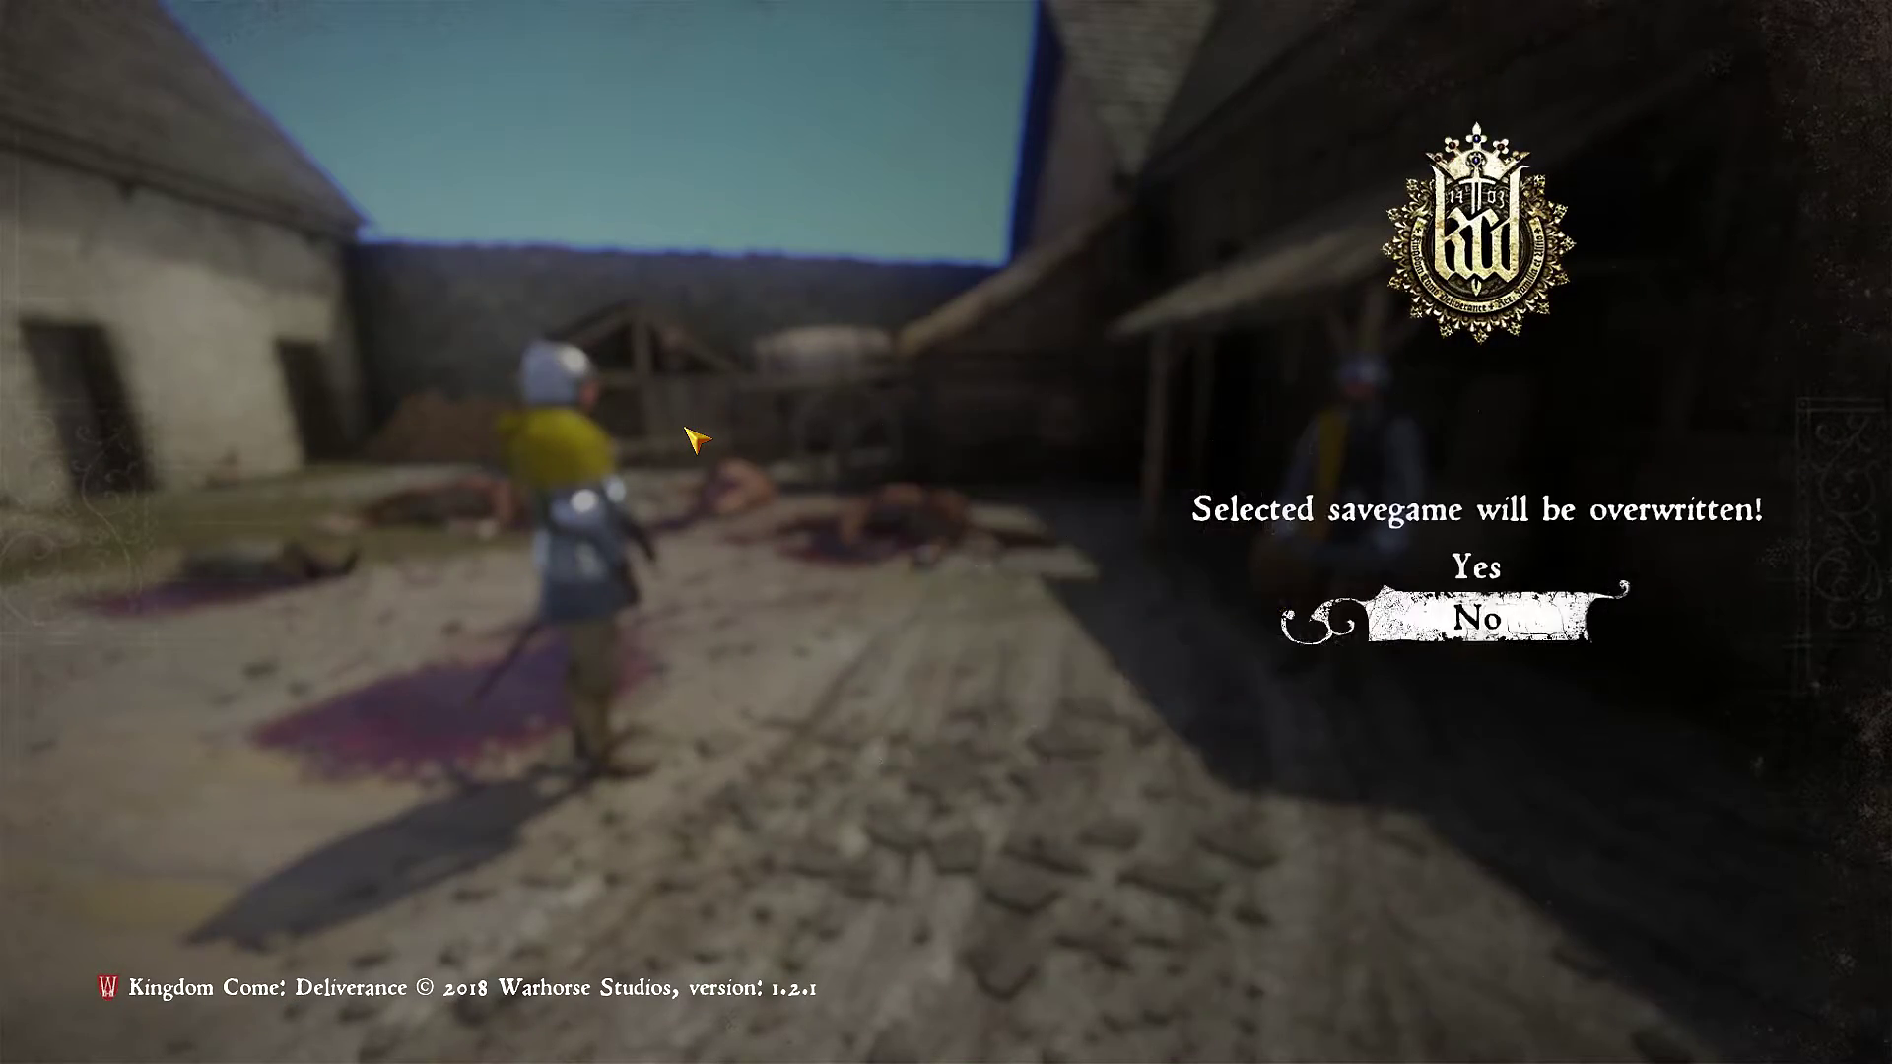
key("Up")
key("Return")
key("Return")
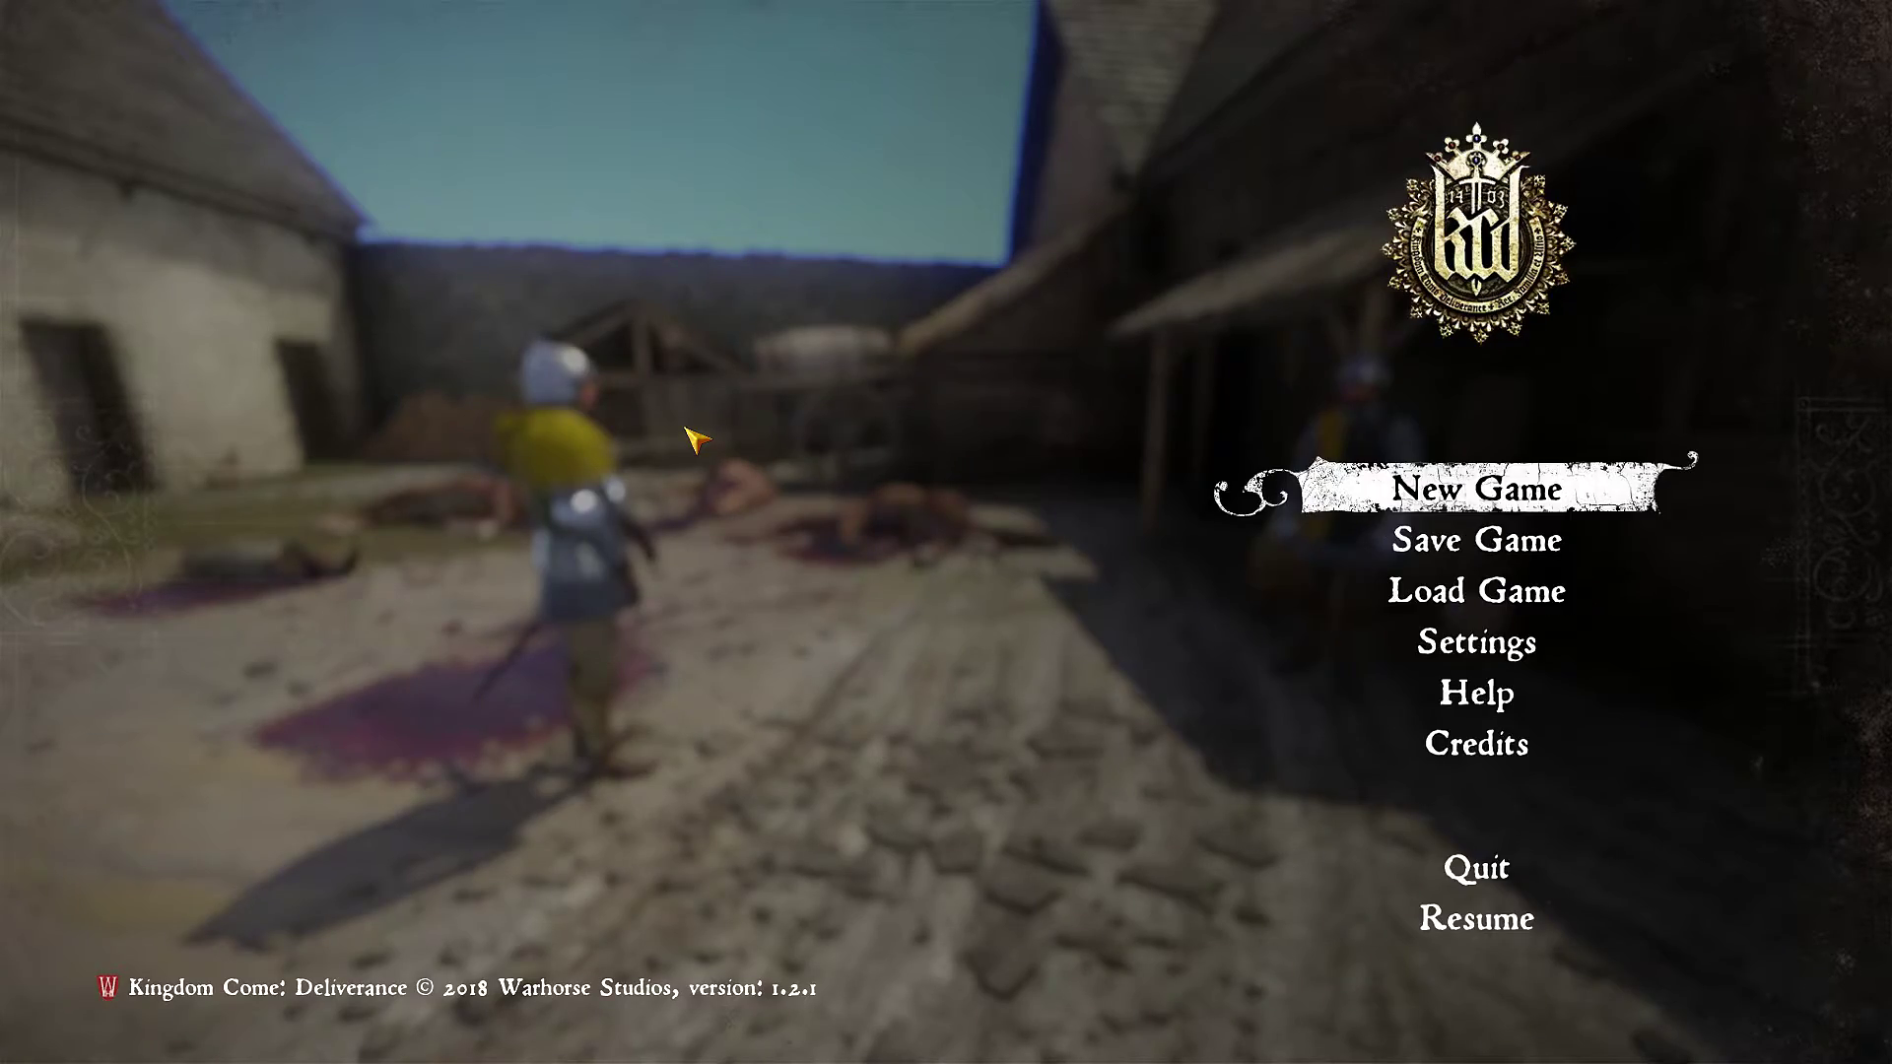
key("Escape")
Reopen the inventory to confirm six Saviour Schnapps remain after saving.
key("i")
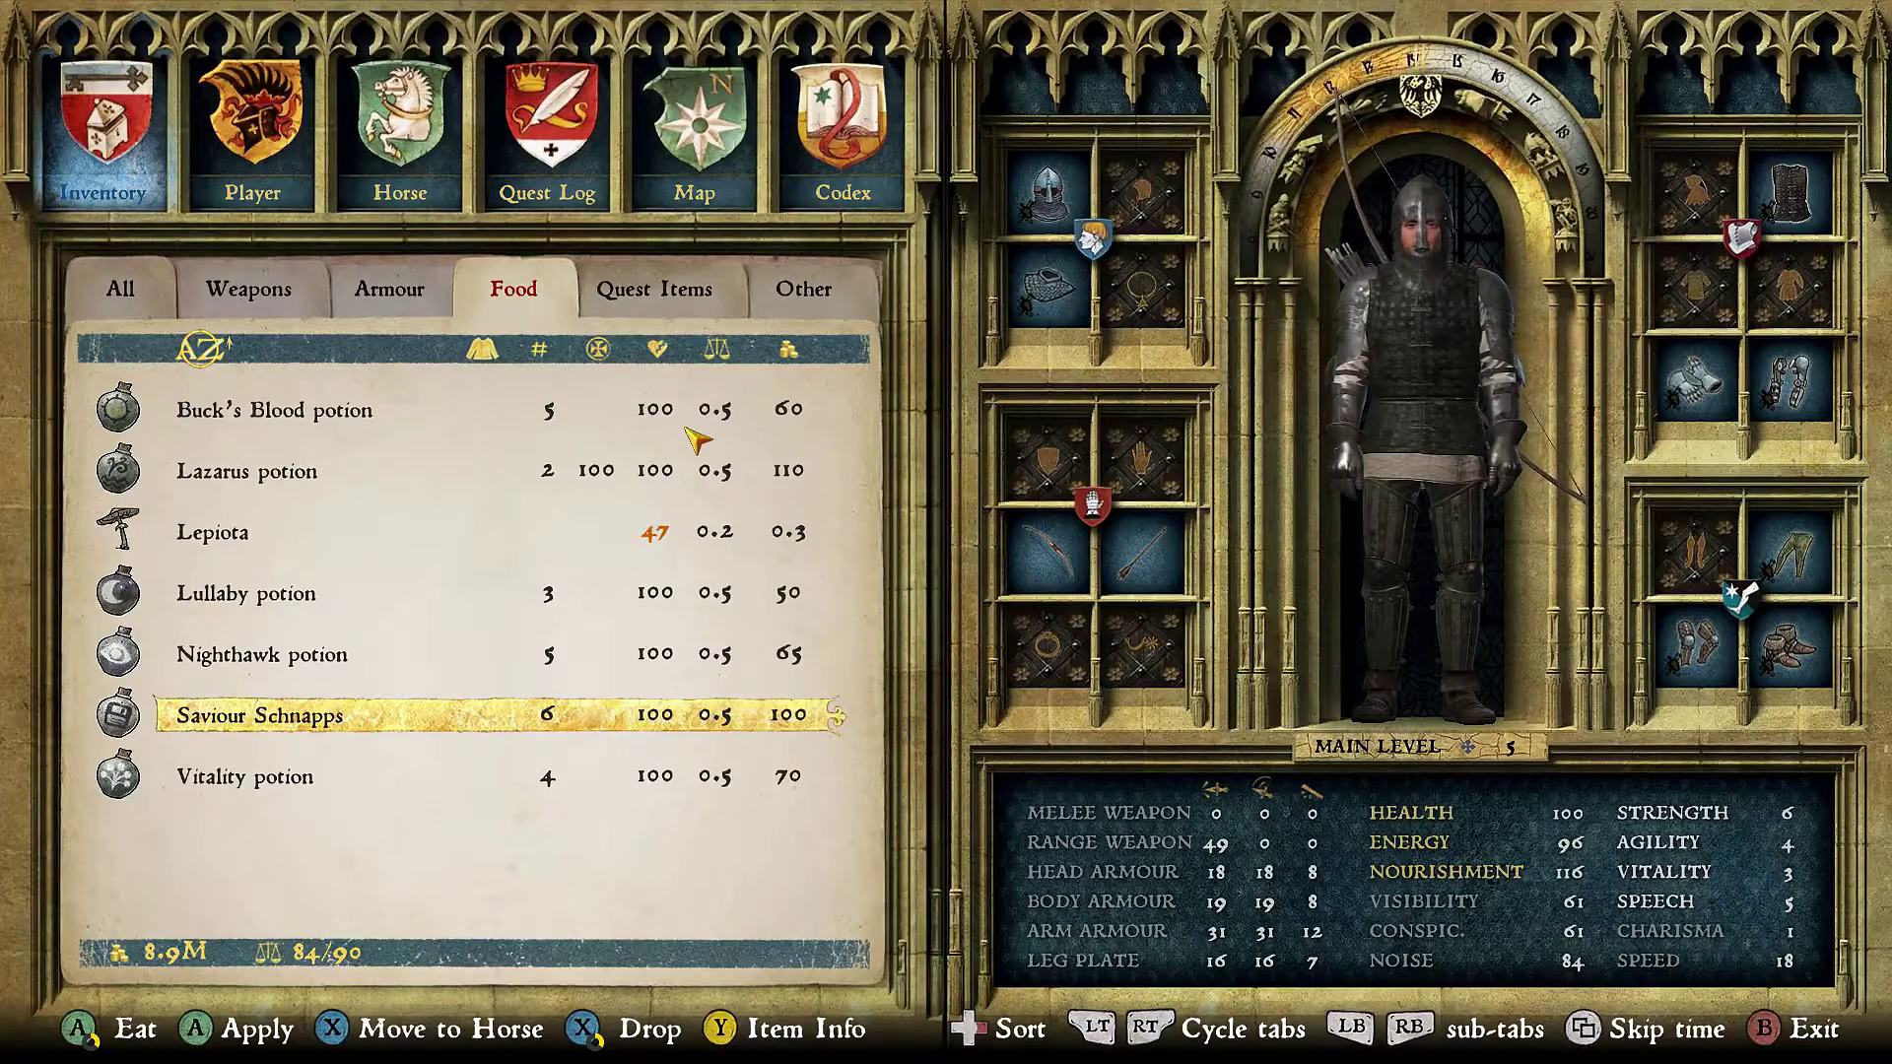
key("Up")
key("Down")
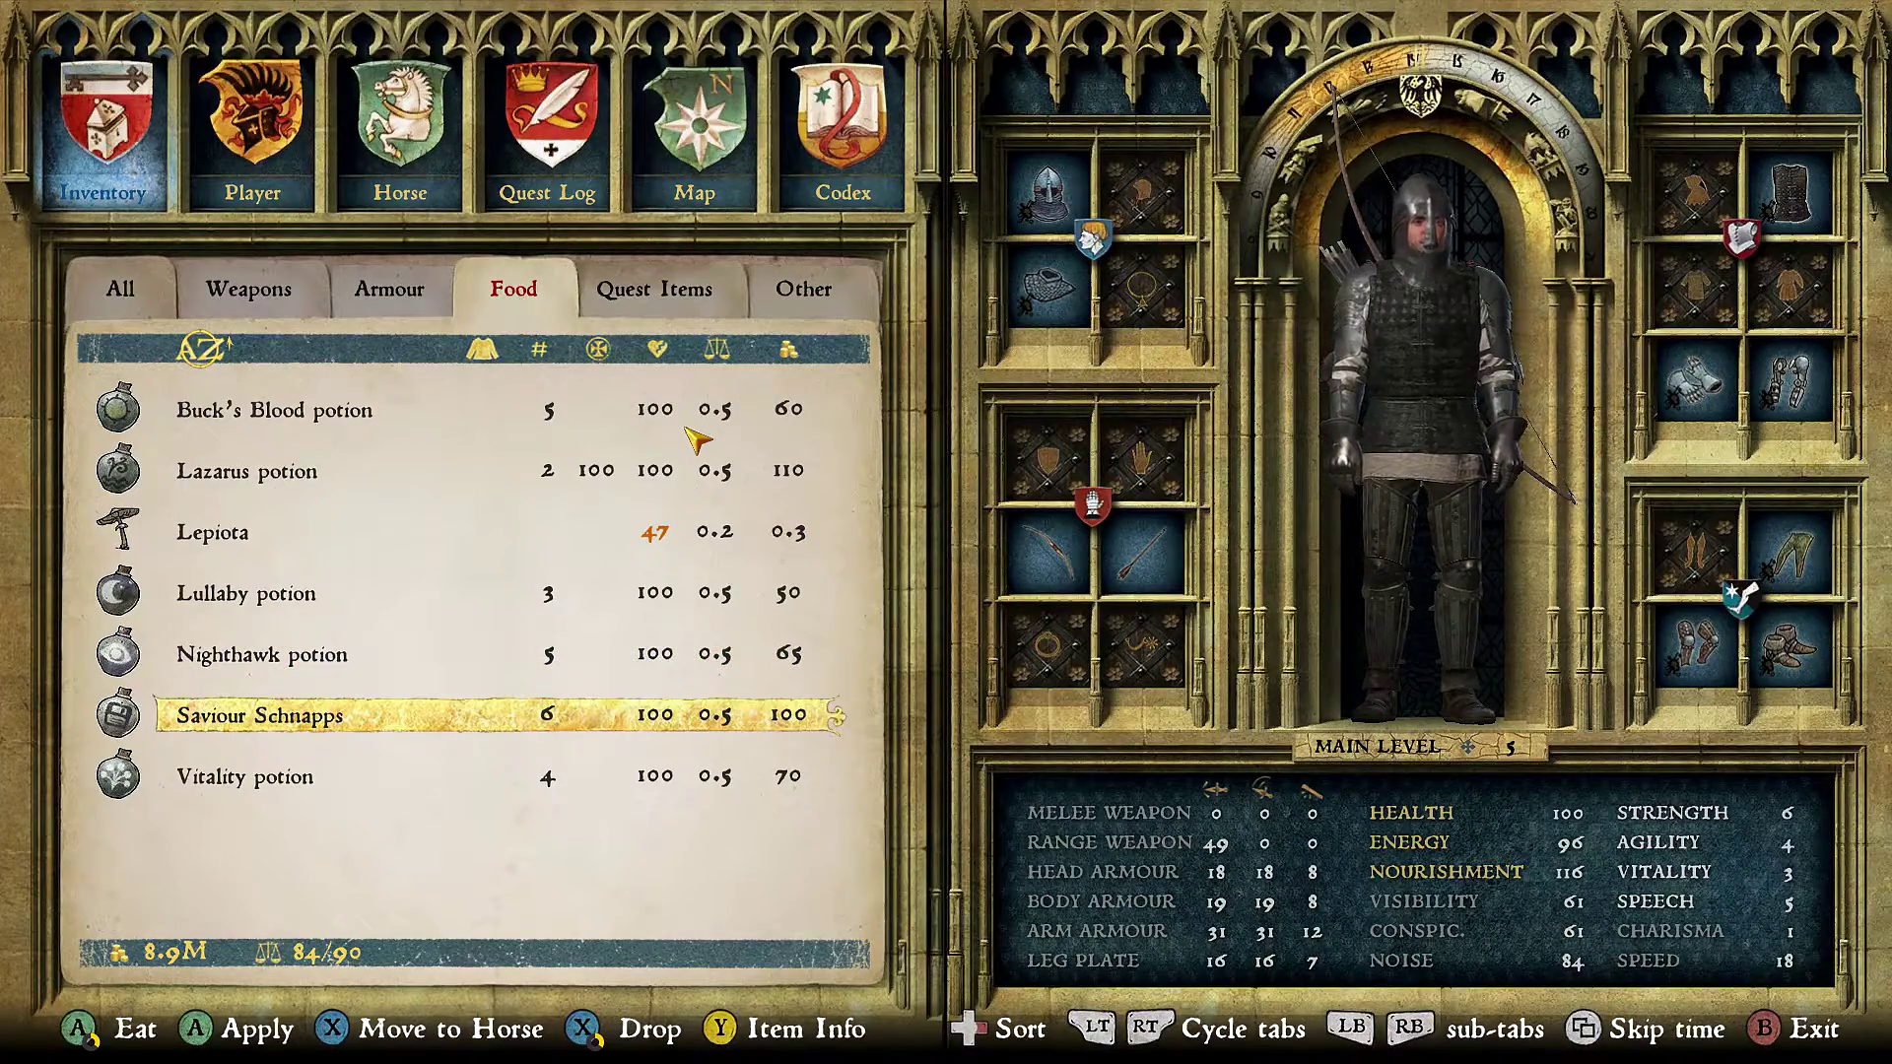
key("Up")
key("Down")
key("Escape")
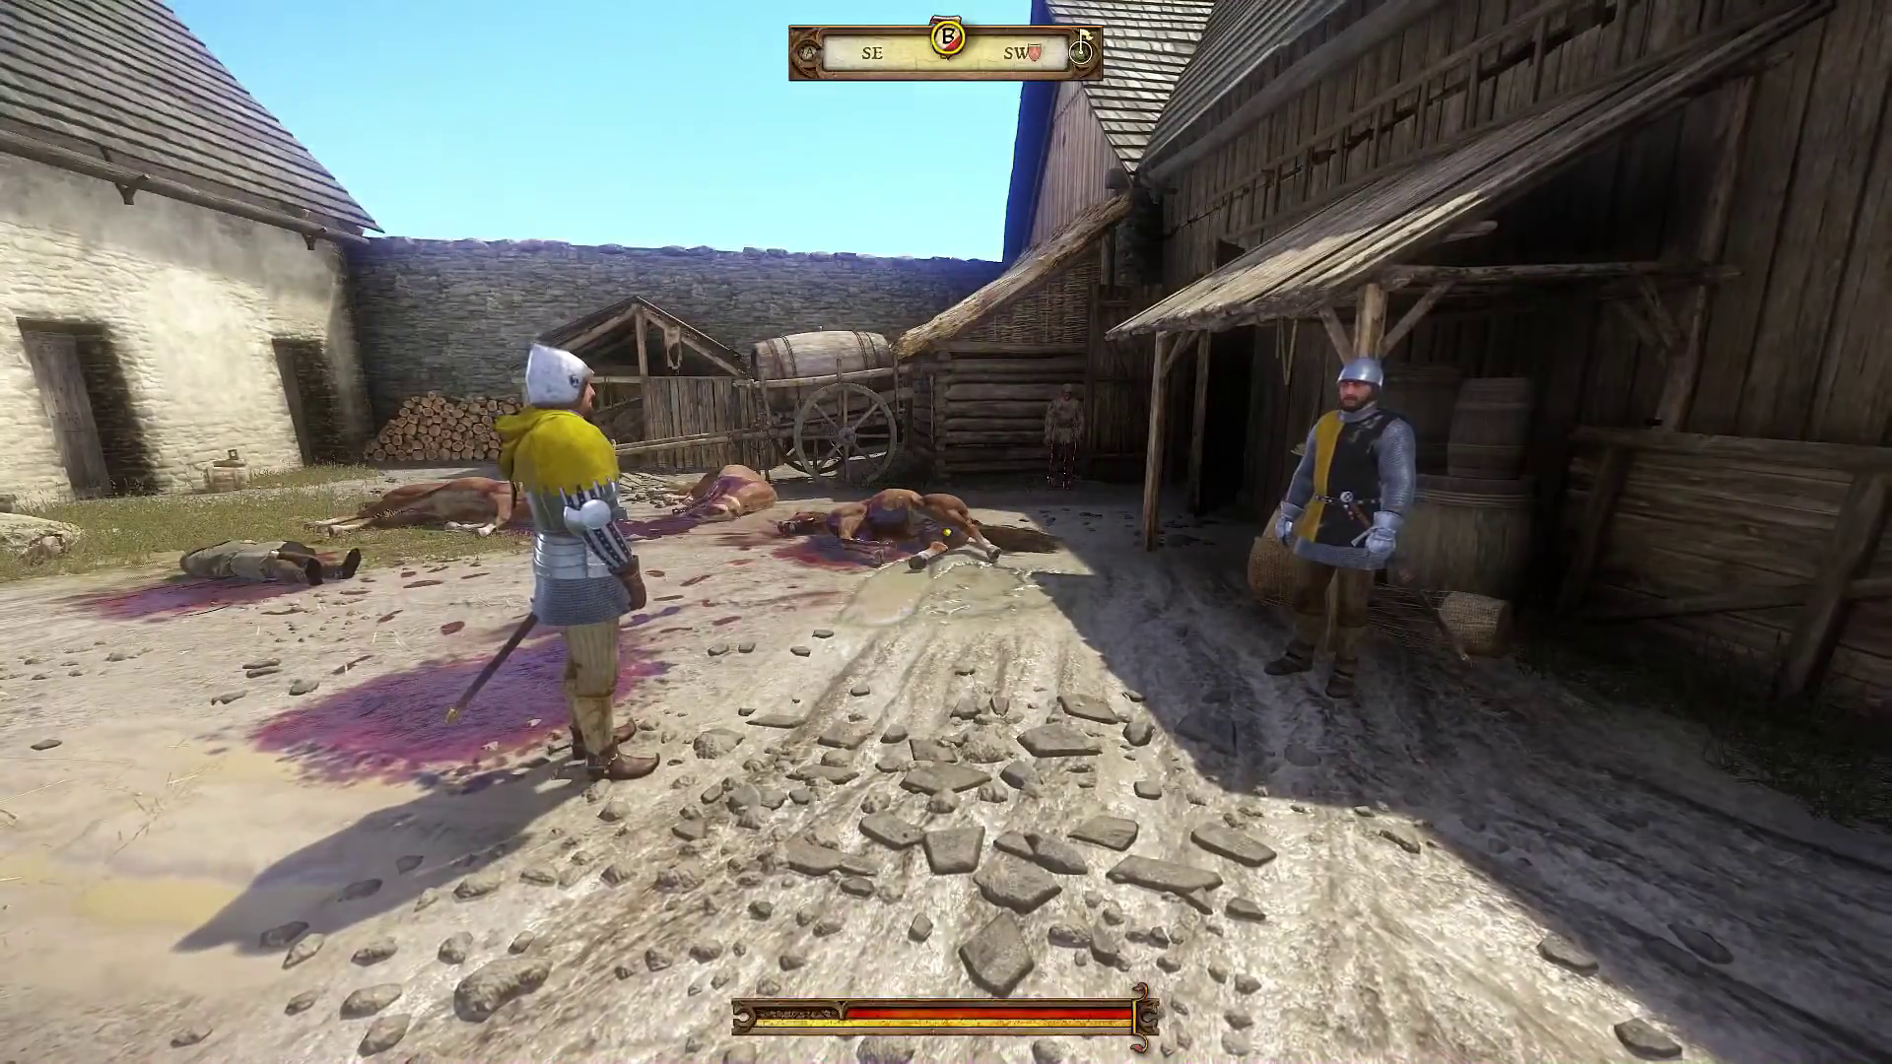
Save again, overwriting the newest save slot.
key("Escape")
key("Down")
key("Return")
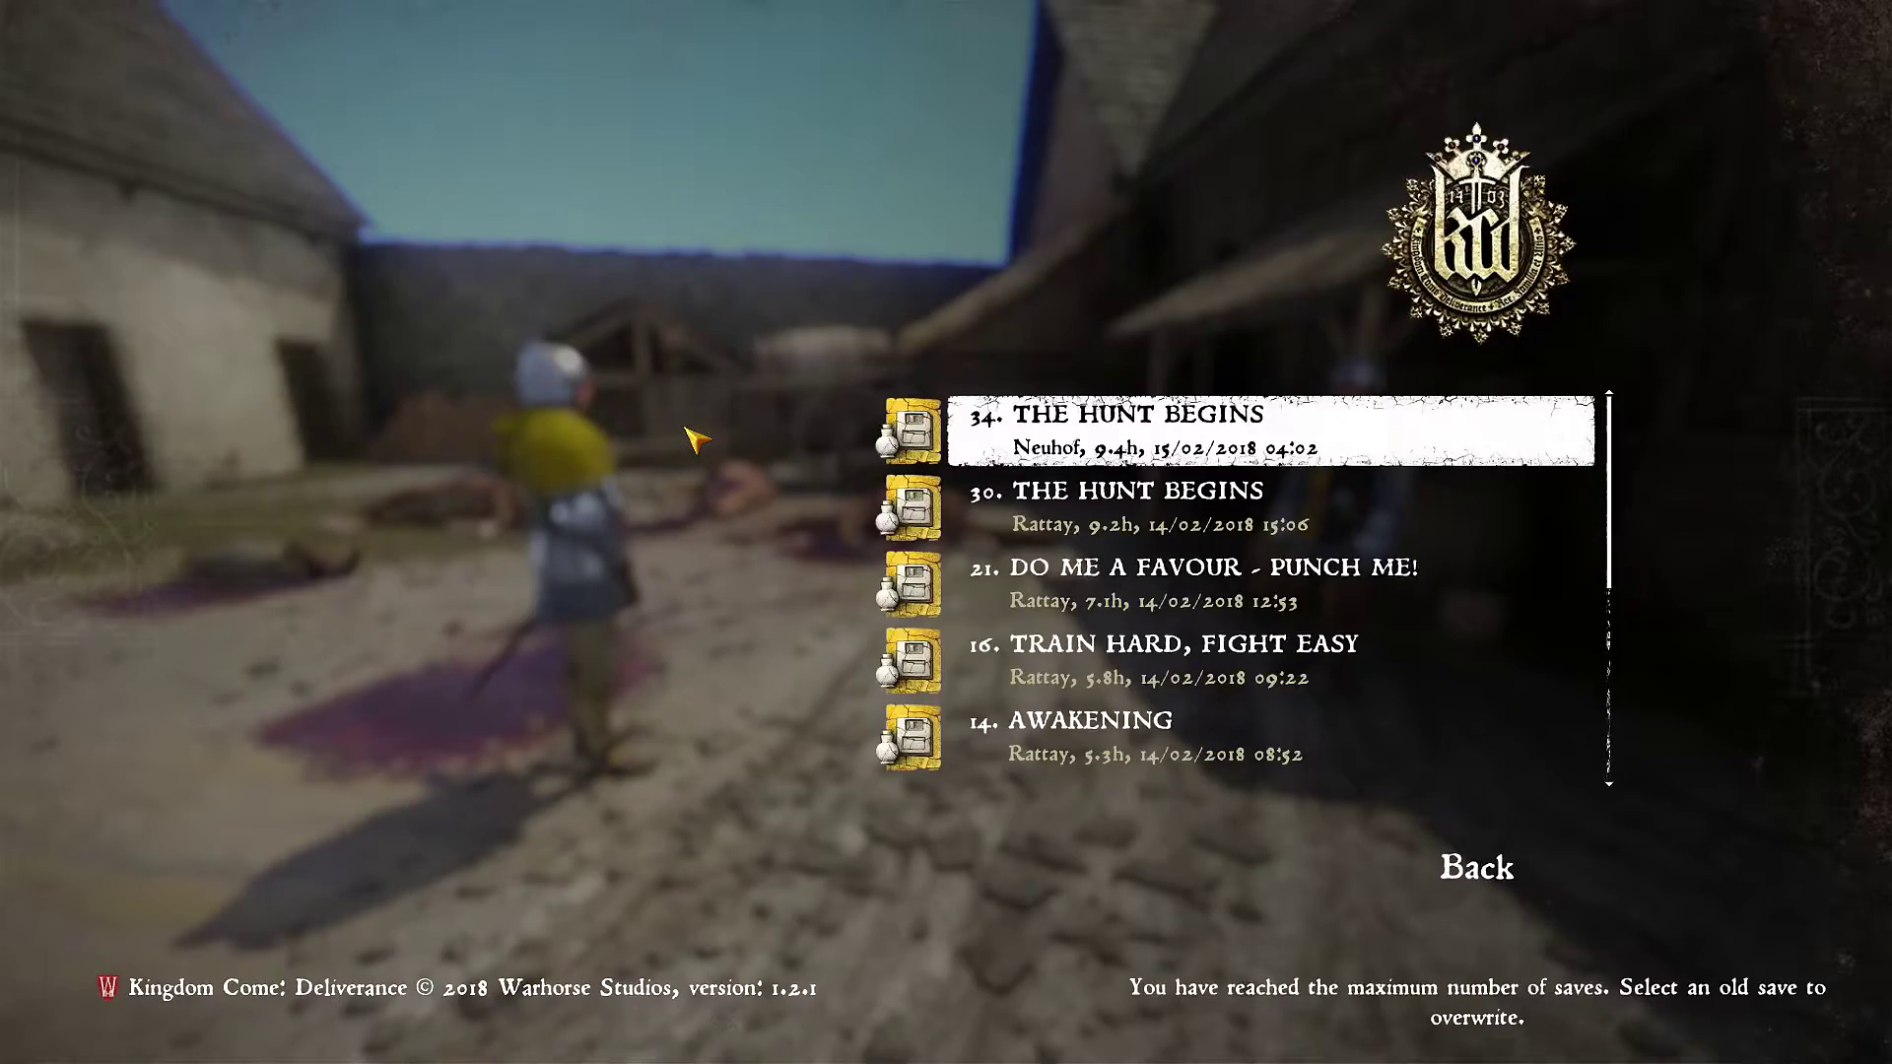
key("Return")
key("Up")
key("Return")
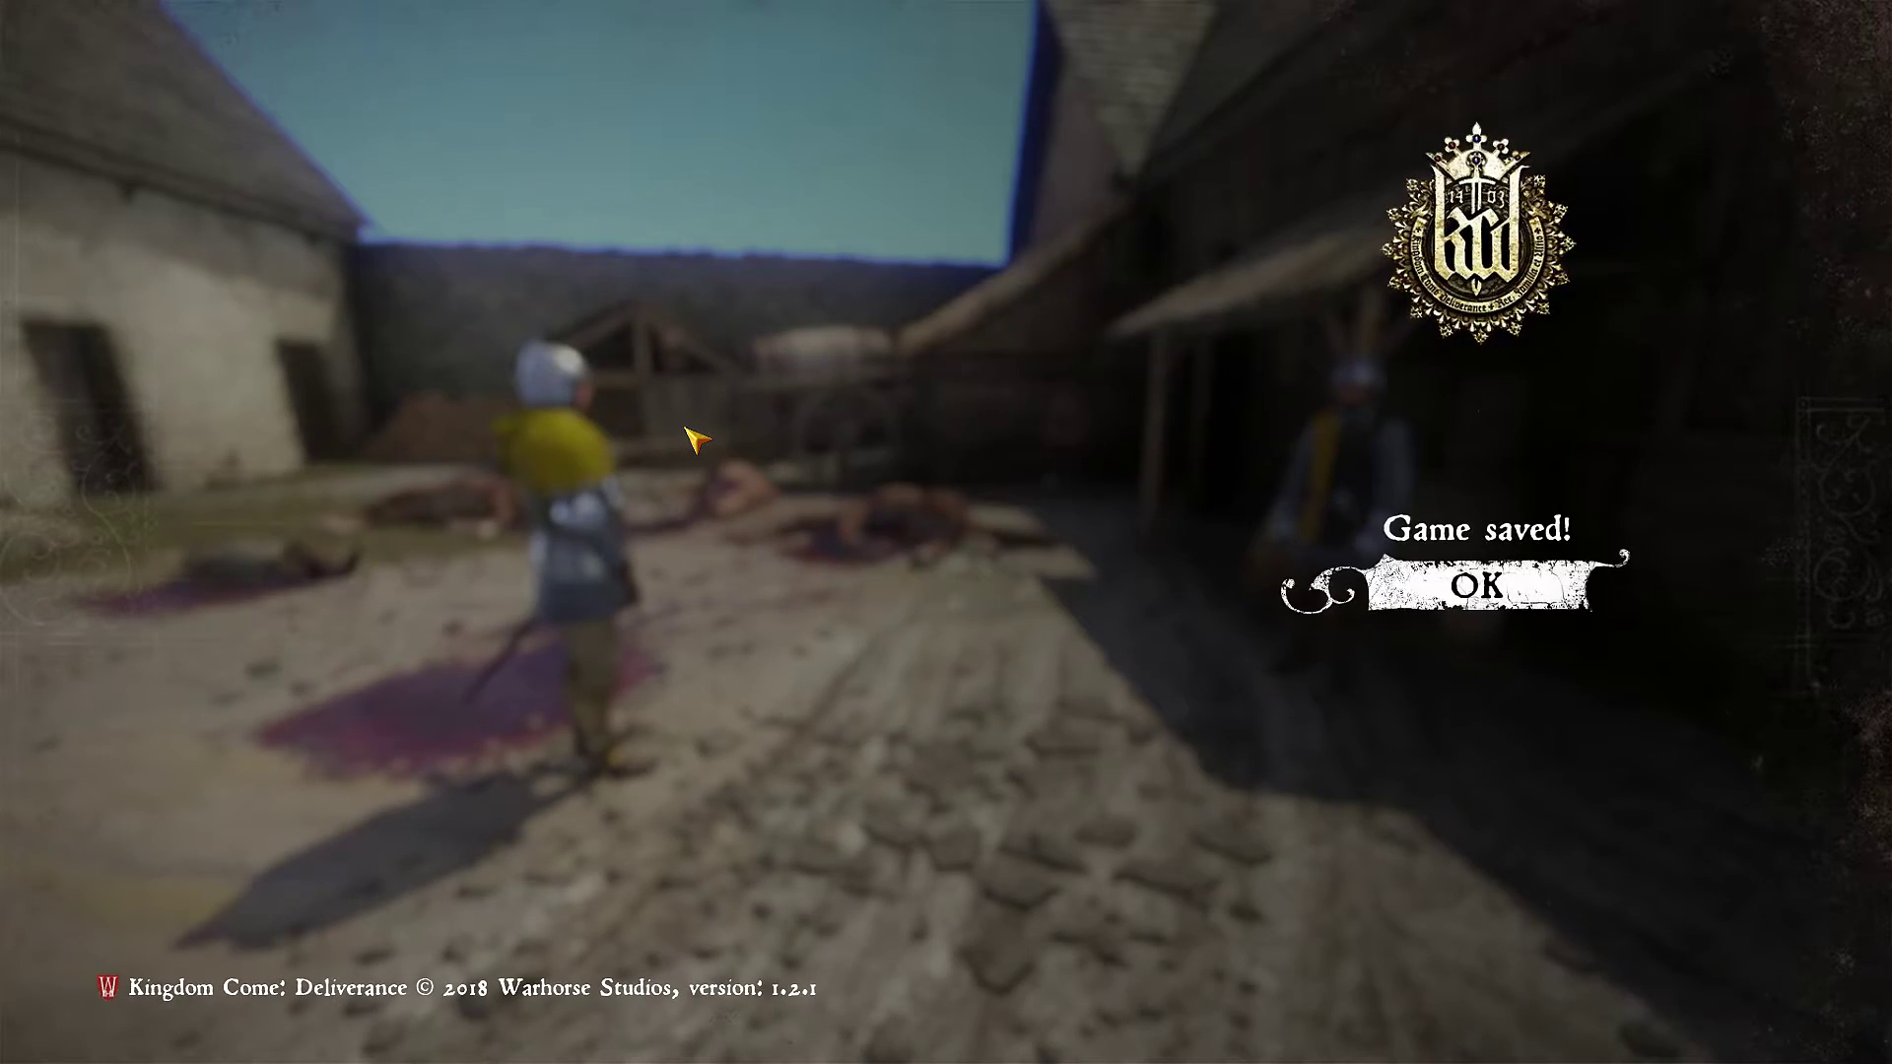
key("Return")
key("Escape")
Confirm Saviour Schnapps still number six, then exit the inventory to the pause menu.
key("i")
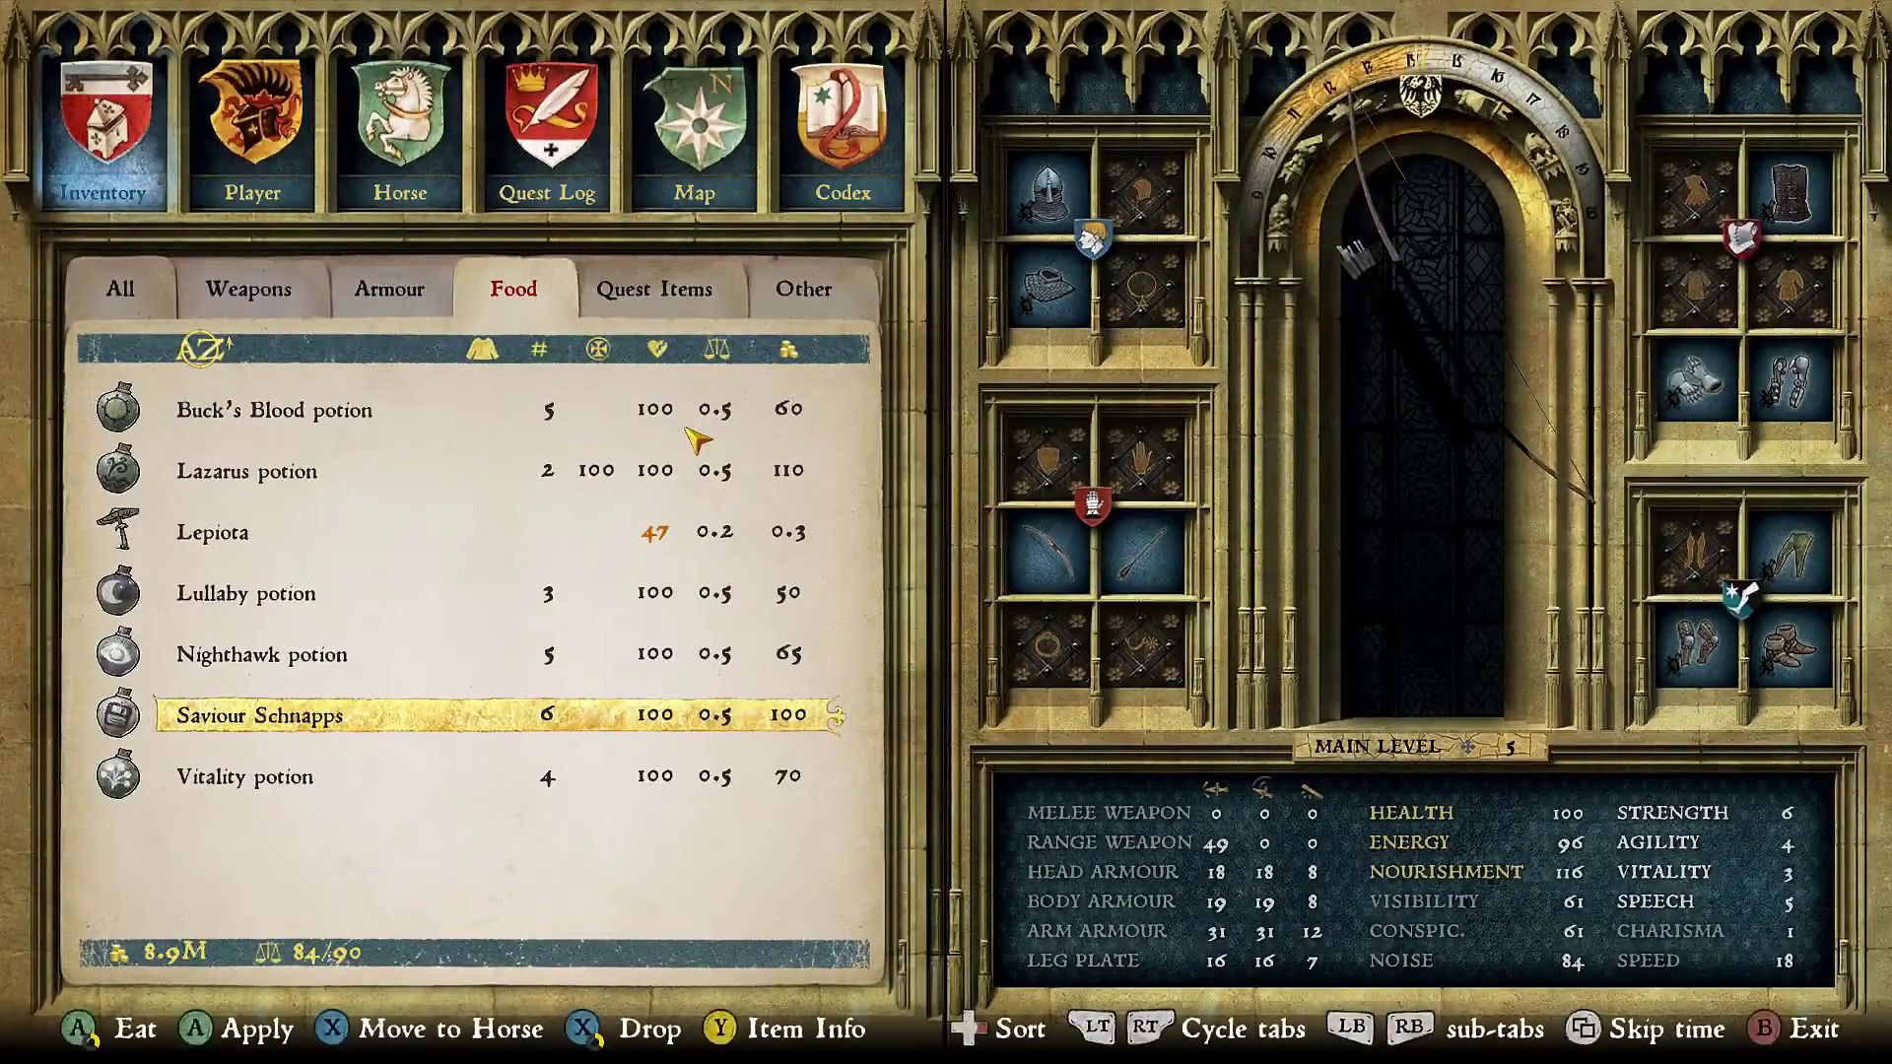
key("Up")
key("Down")
key("Up")
key("Down")
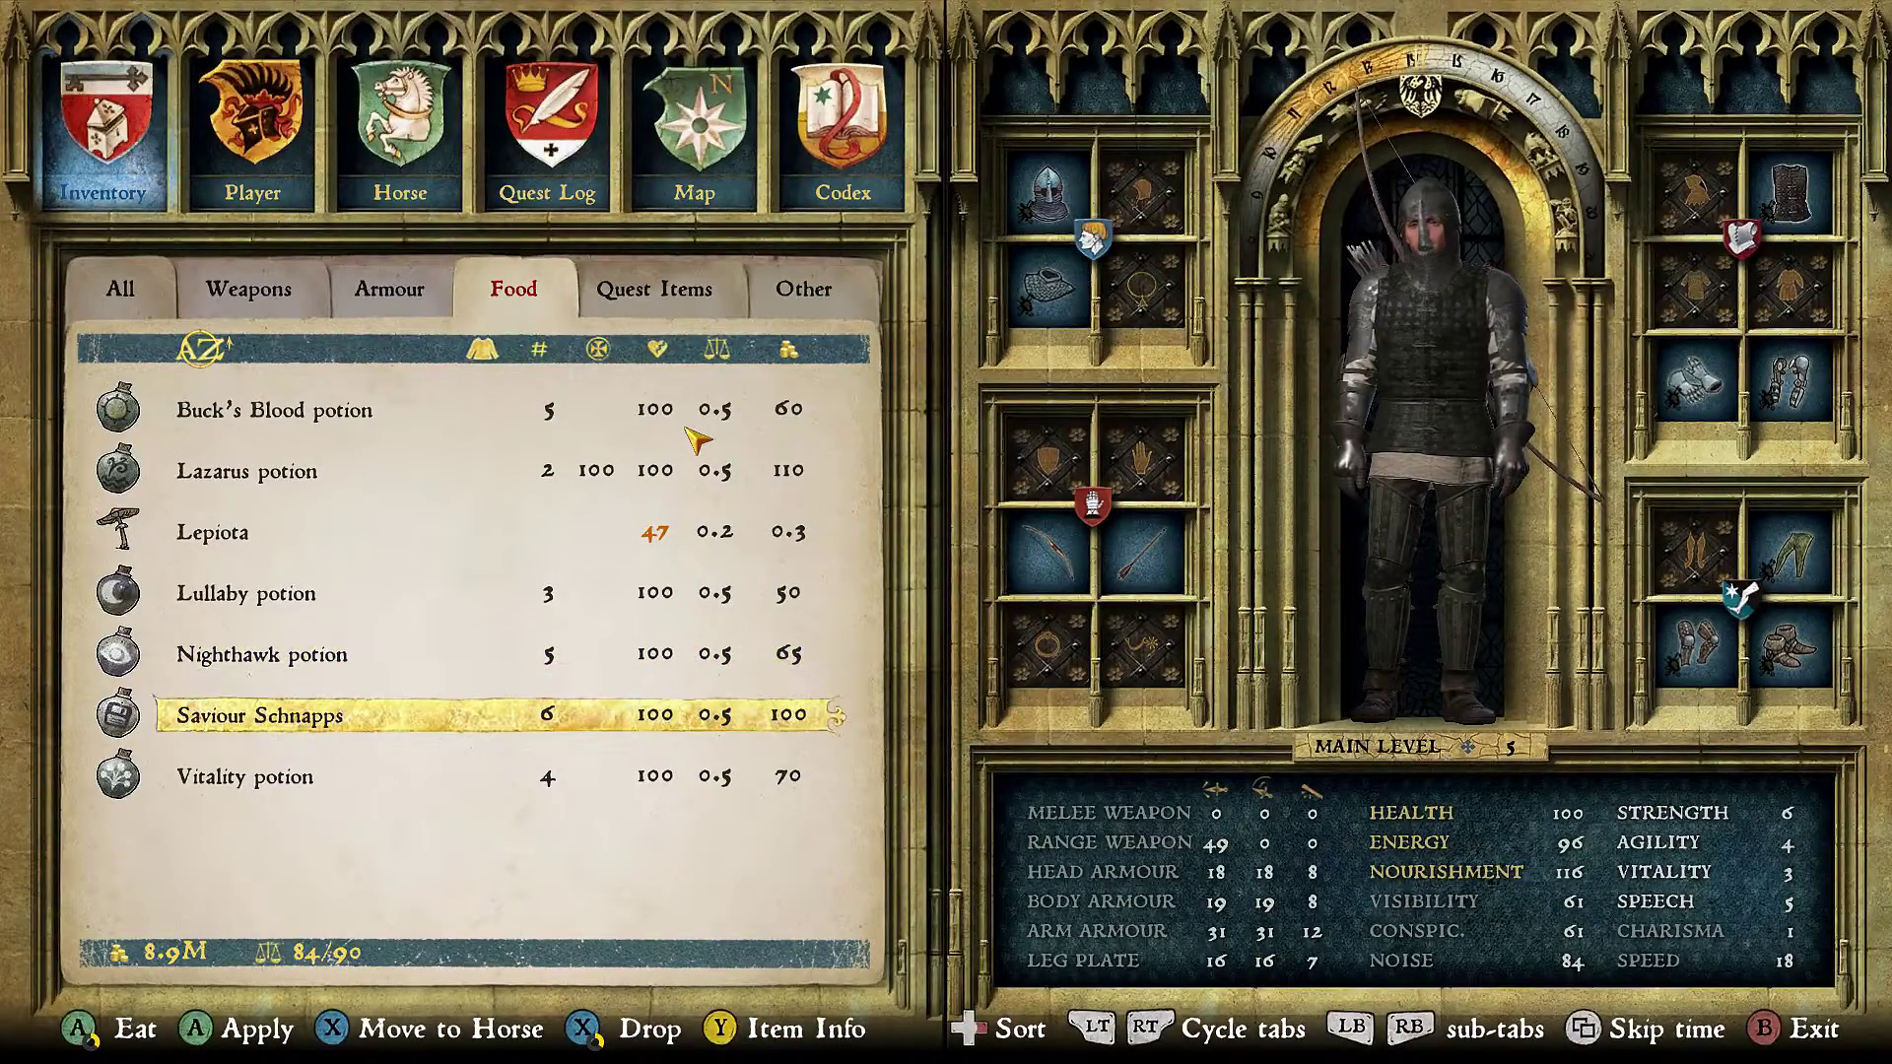
key("Up")
key("Down")
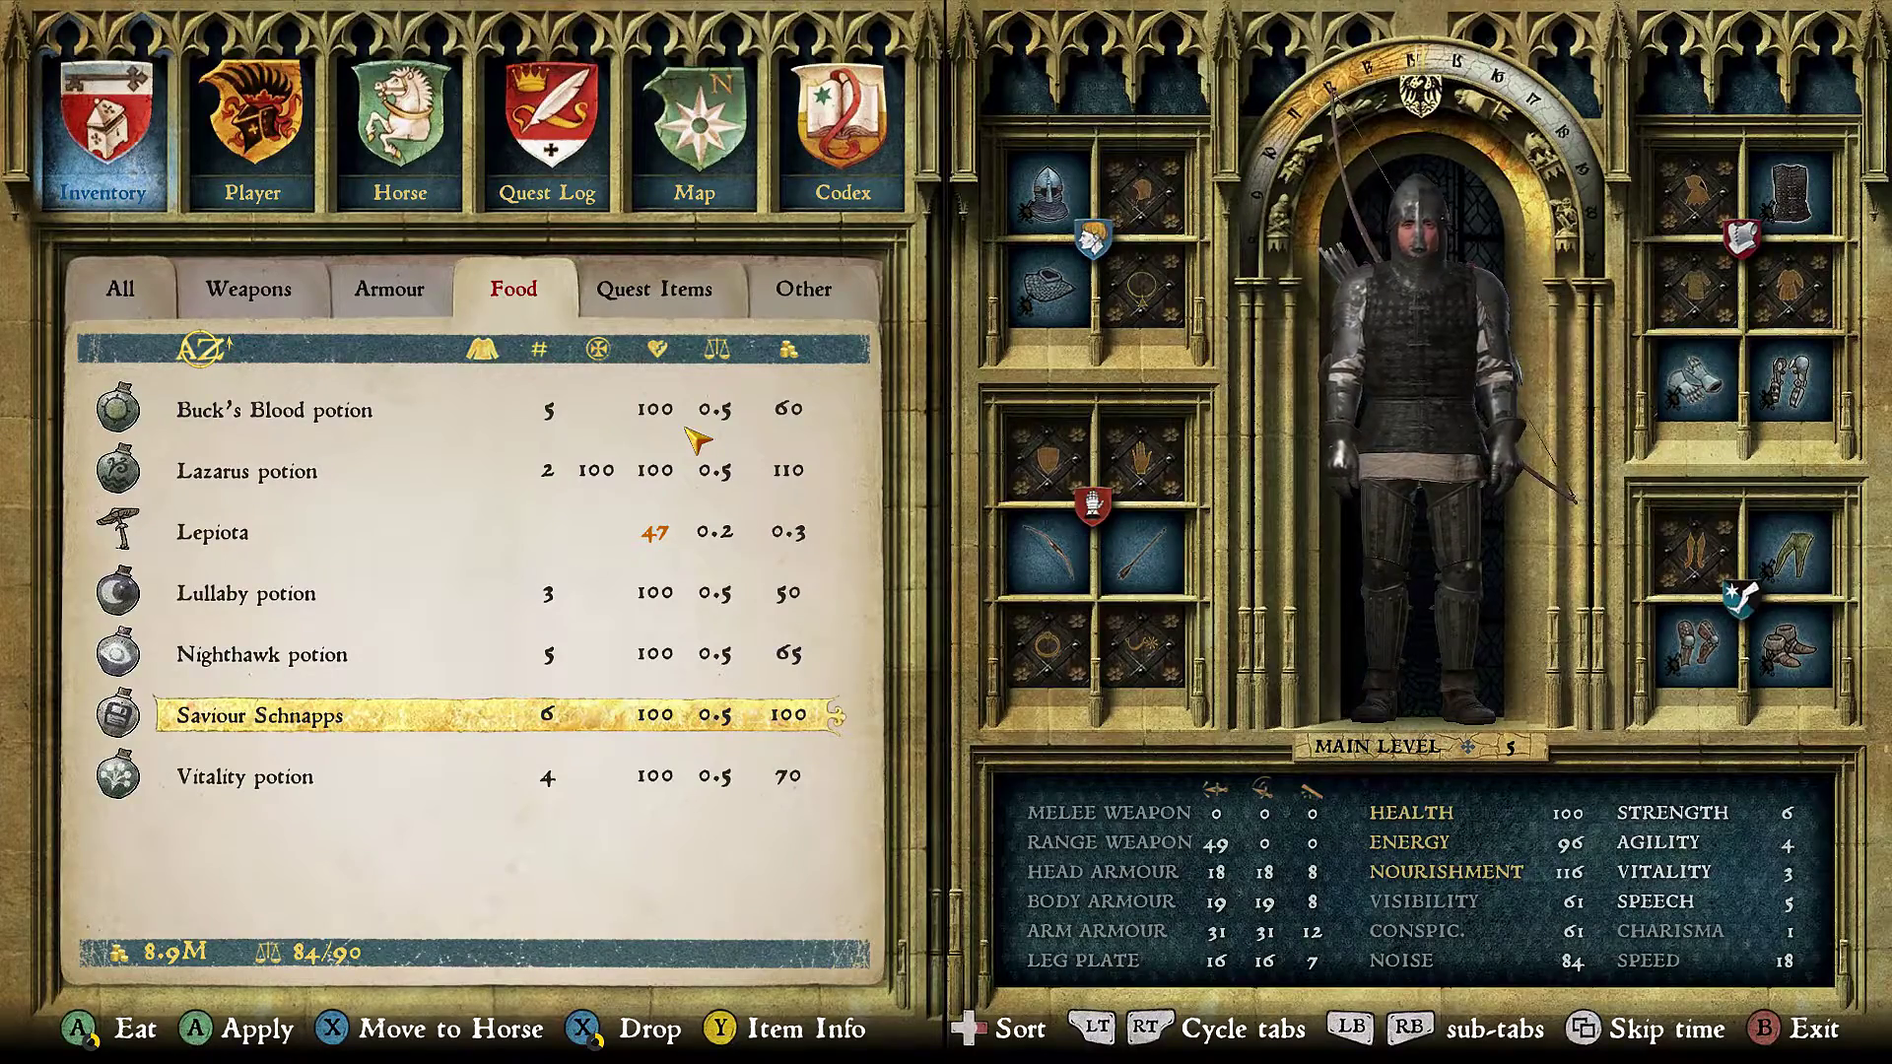
key("Down")
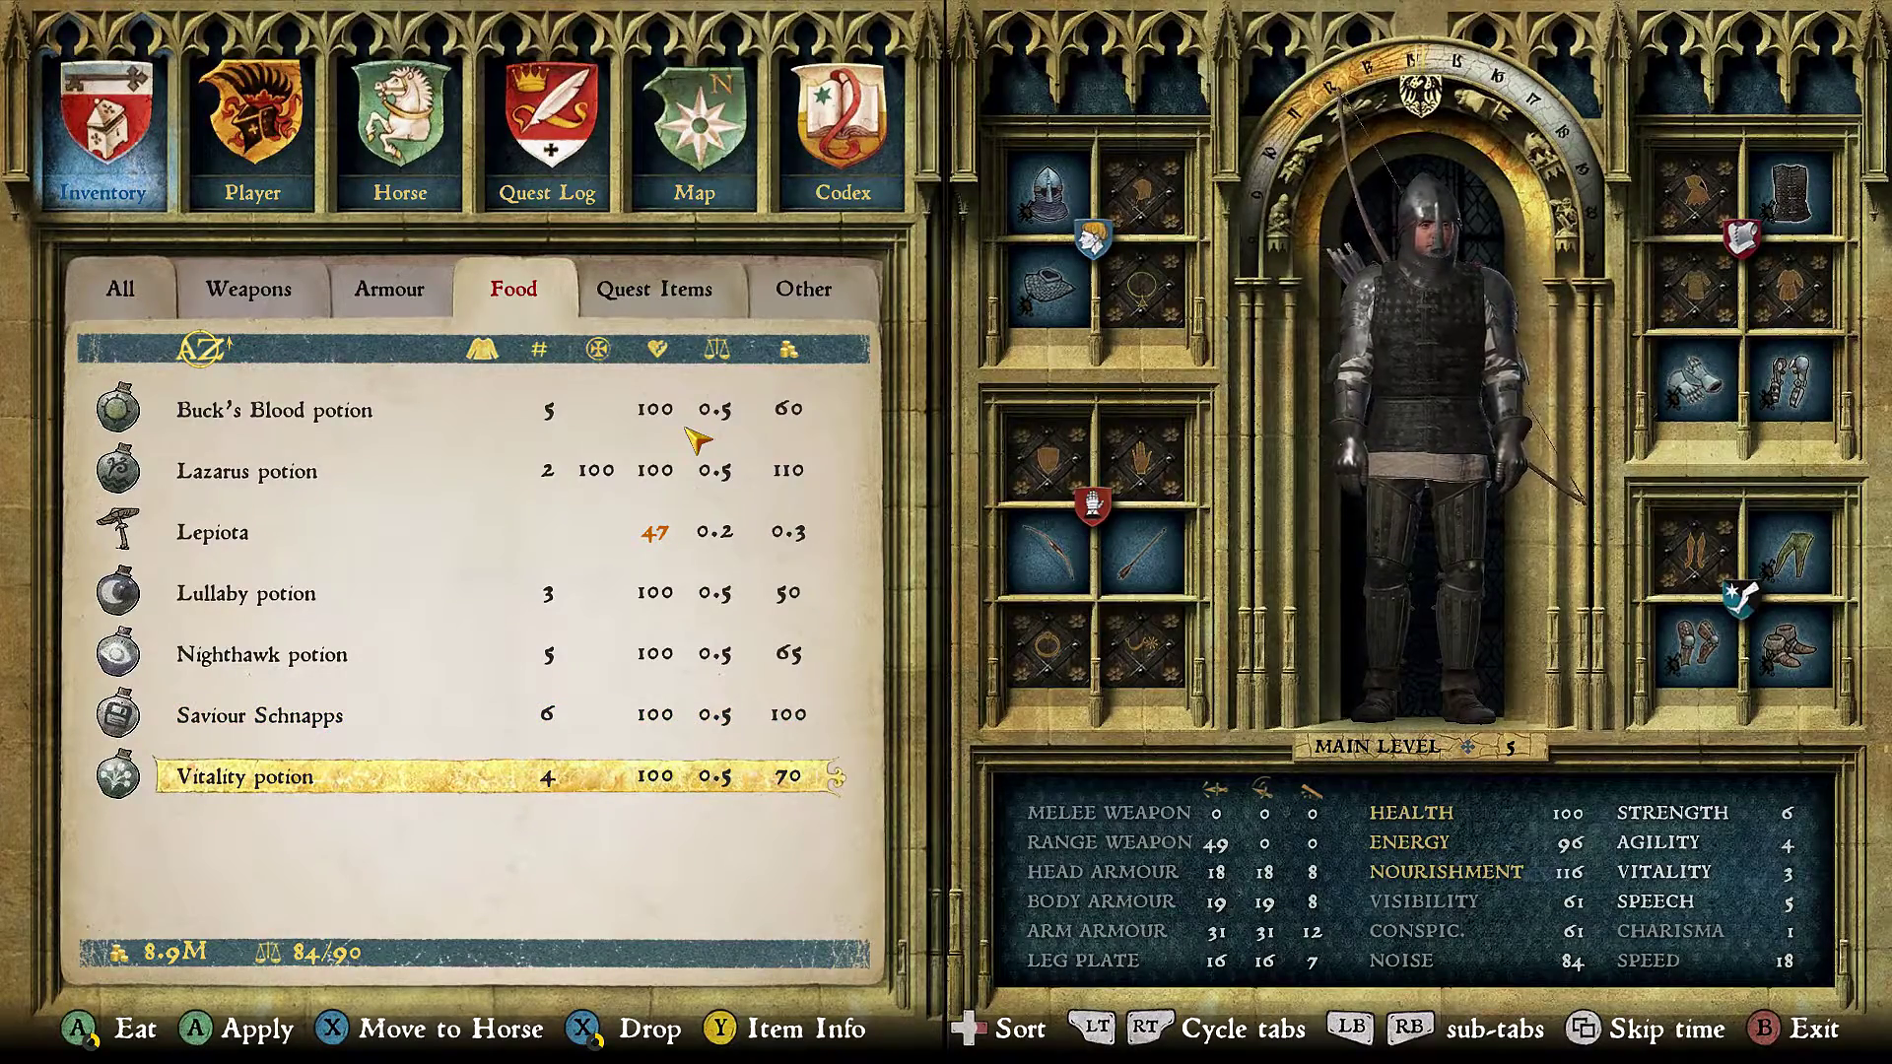
key("Escape")
key("Escape")
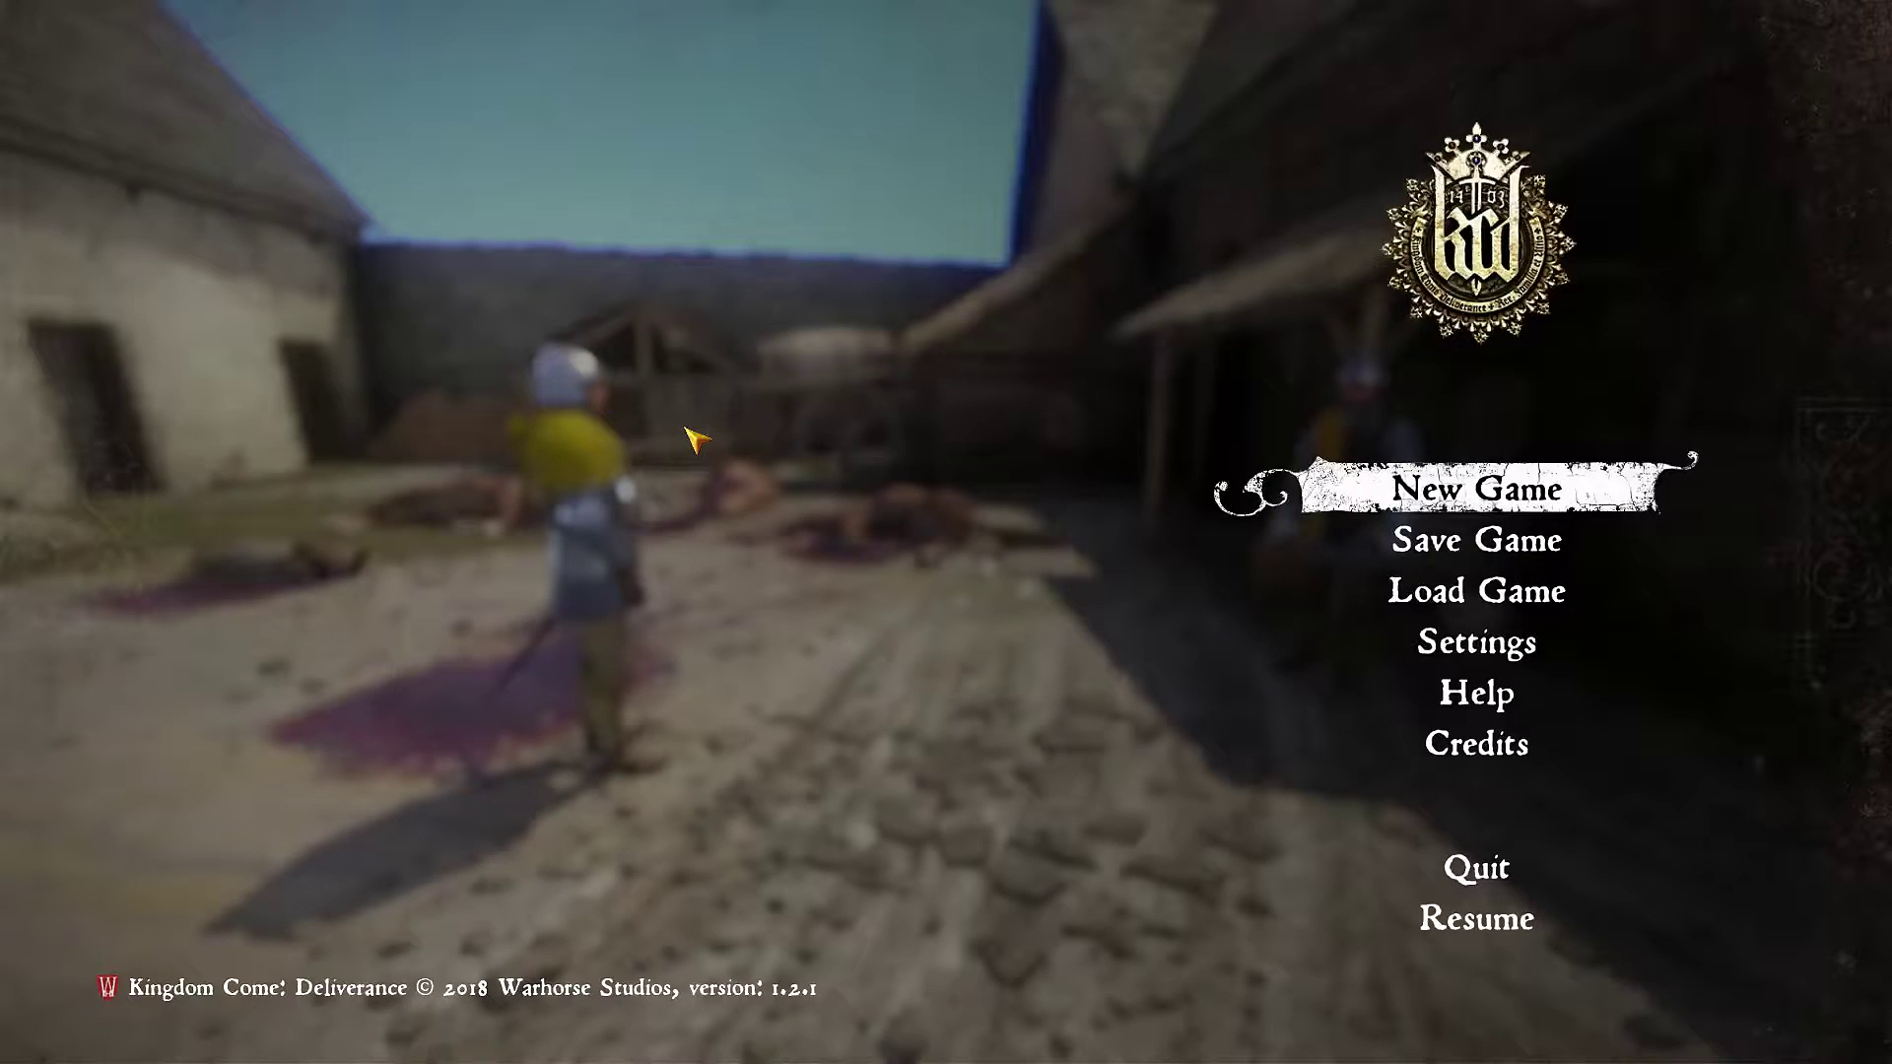